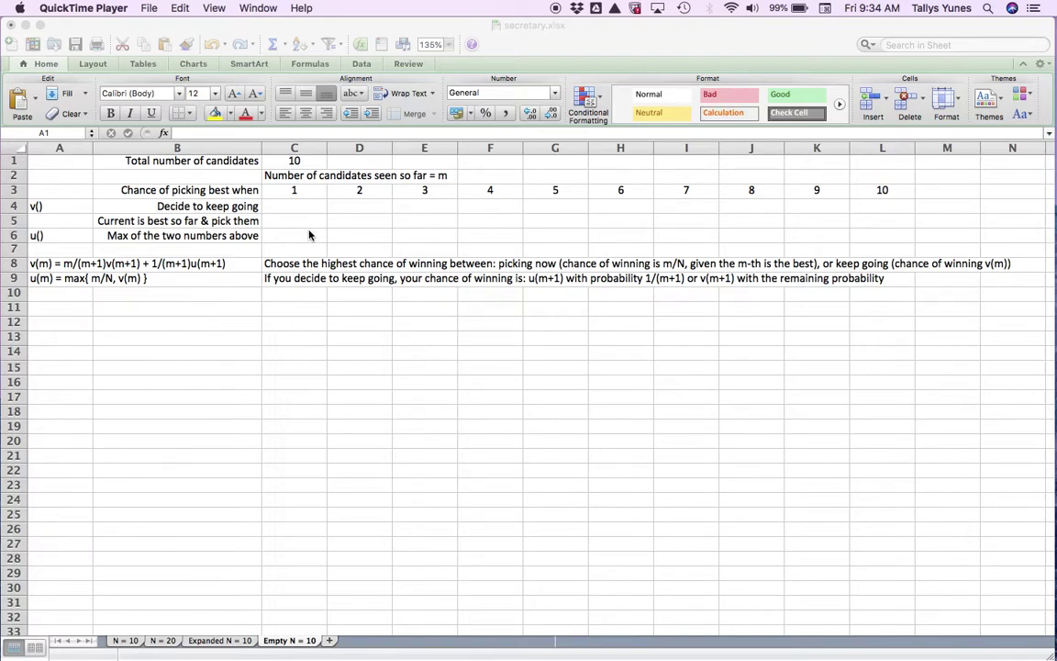
Bring the Excel window with secretary.xlsx to the front, replacing QuickTime Player
{"action": "left_click", "coordinate": [304, 228]}
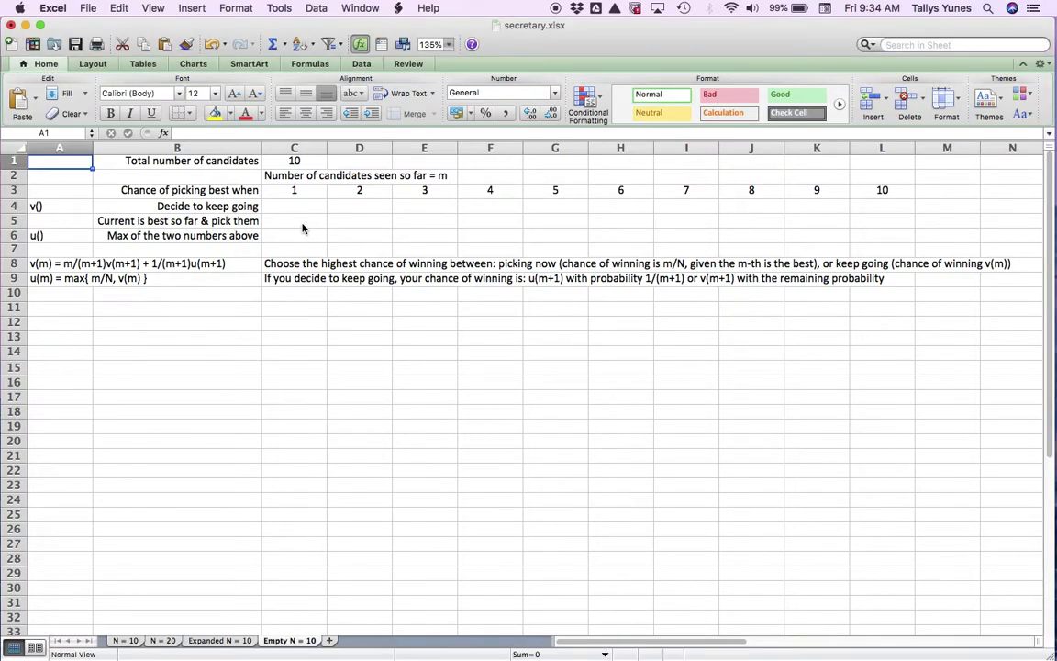
{"action": "left_click", "coordinate": [303, 229]}
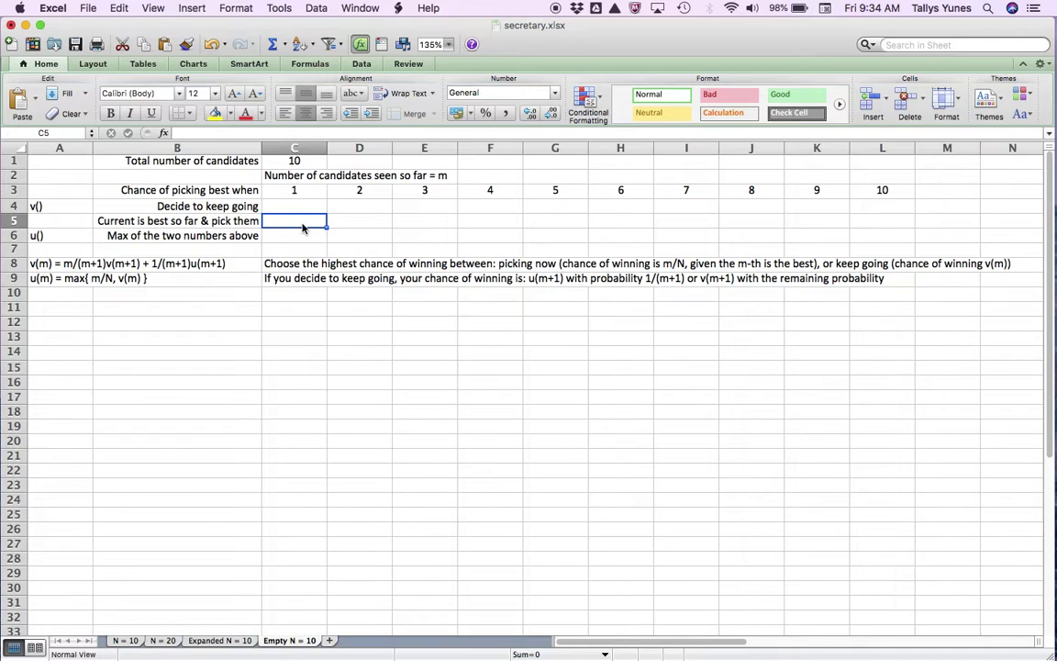
{"action": "key", "text": "Up"}
{"action": "key", "text": "Down"}
{"action": "key", "text": "Up"}
{"action": "key", "text": "Down"}
{"action": "key", "text": "Up"}
{"action": "key", "text": "Down"}
{"action": "key", "text": "Up"}
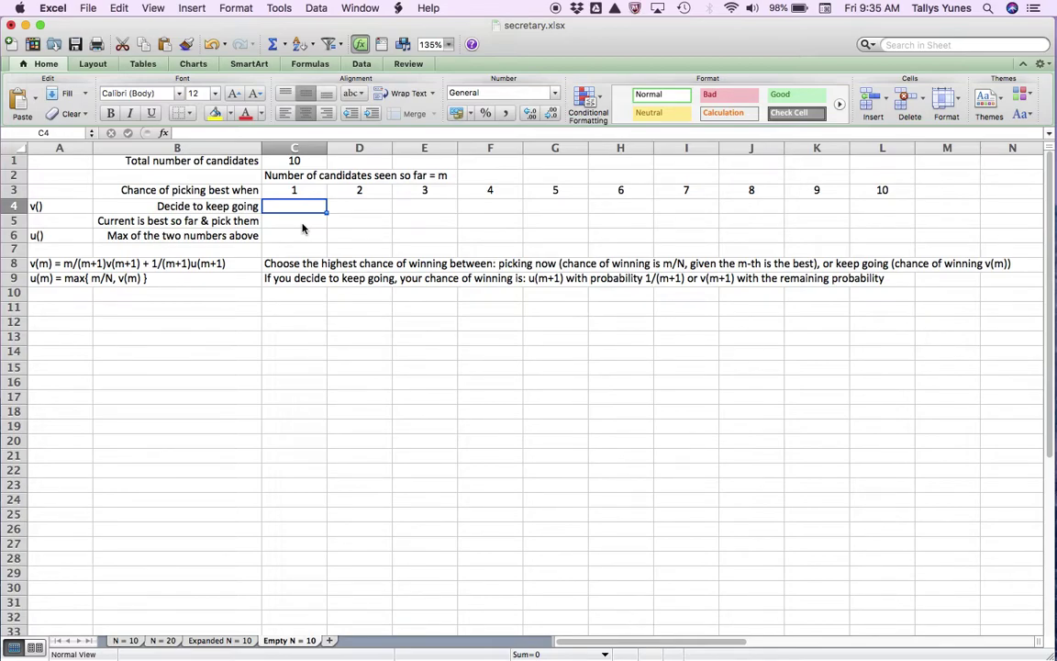
{"action": "left_click", "coordinate": [303, 225]}
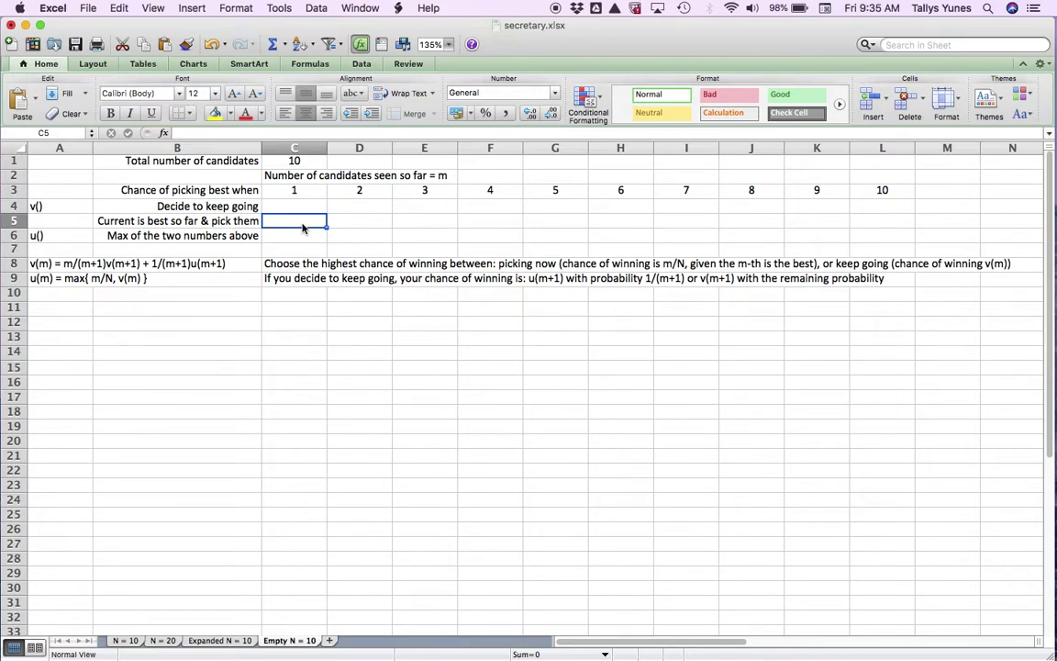
{"action": "key", "text": "Up"}
{"action": "key", "text": "Up"}
{"action": "key", "text": "Down"}
Enter =C3/$C$1 in C5 and fill it across to L5, giving 0.1 through 1
{"action": "type", "text": "="}
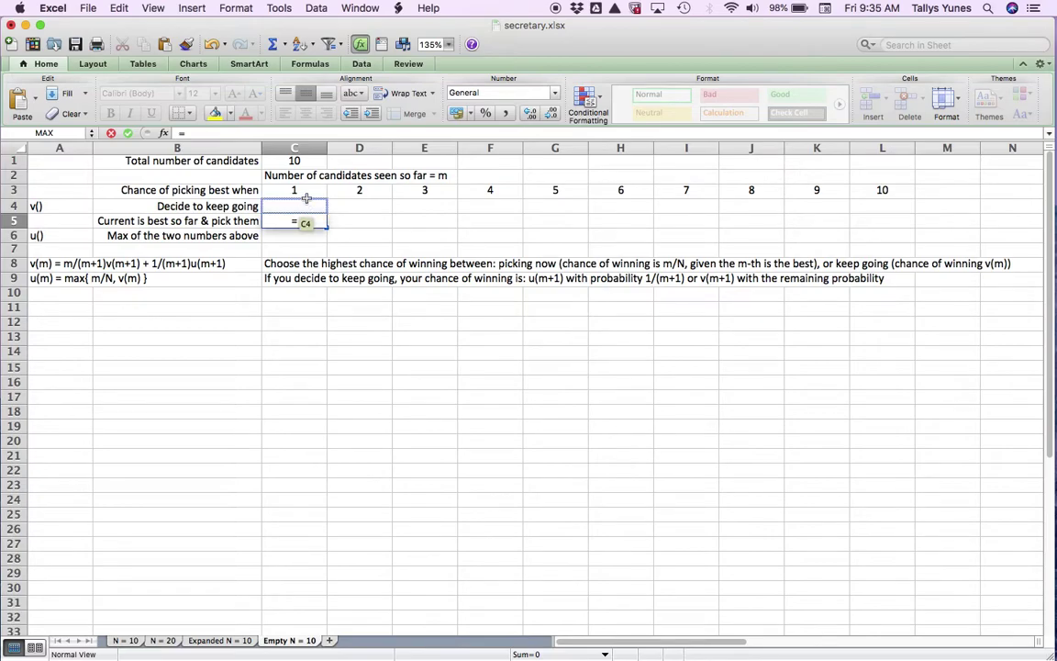
{"action": "left_click", "coordinate": [306, 195]}
{"action": "type", "text": "/"}
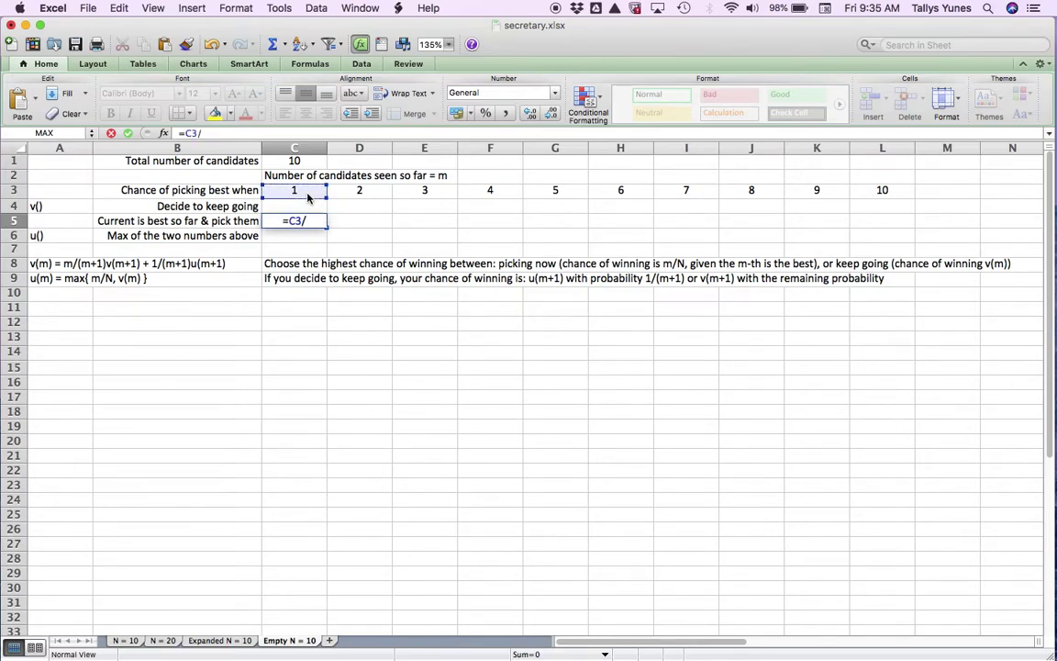
{"action": "left_click", "coordinate": [306, 161]}
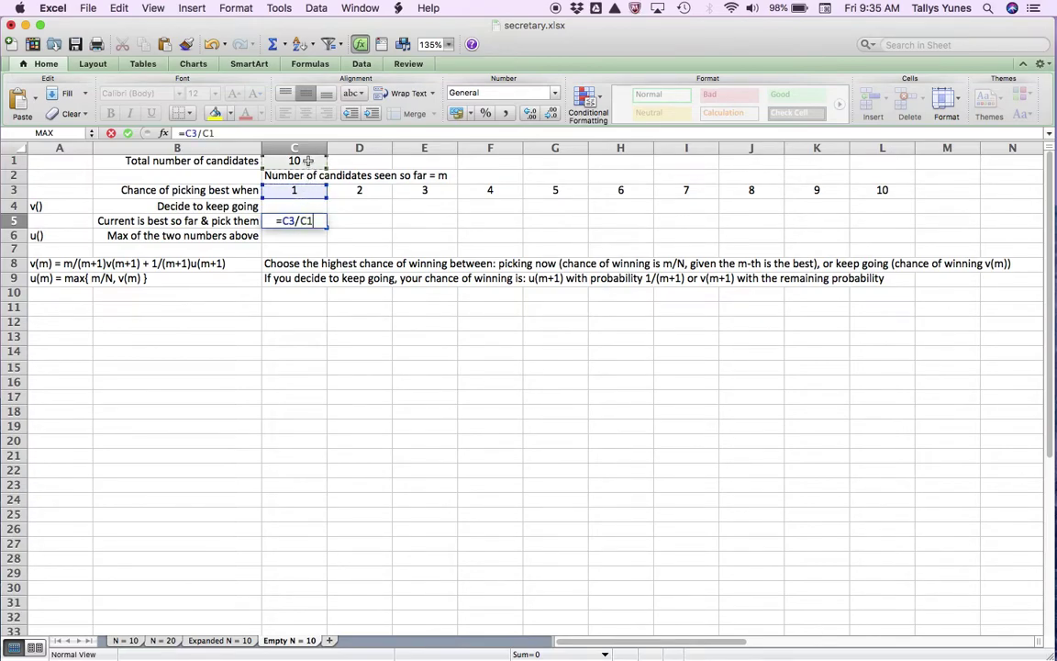
{"action": "key", "text": "super+t"}
{"action": "key", "text": "Return"}
{"action": "key", "text": "Up"}
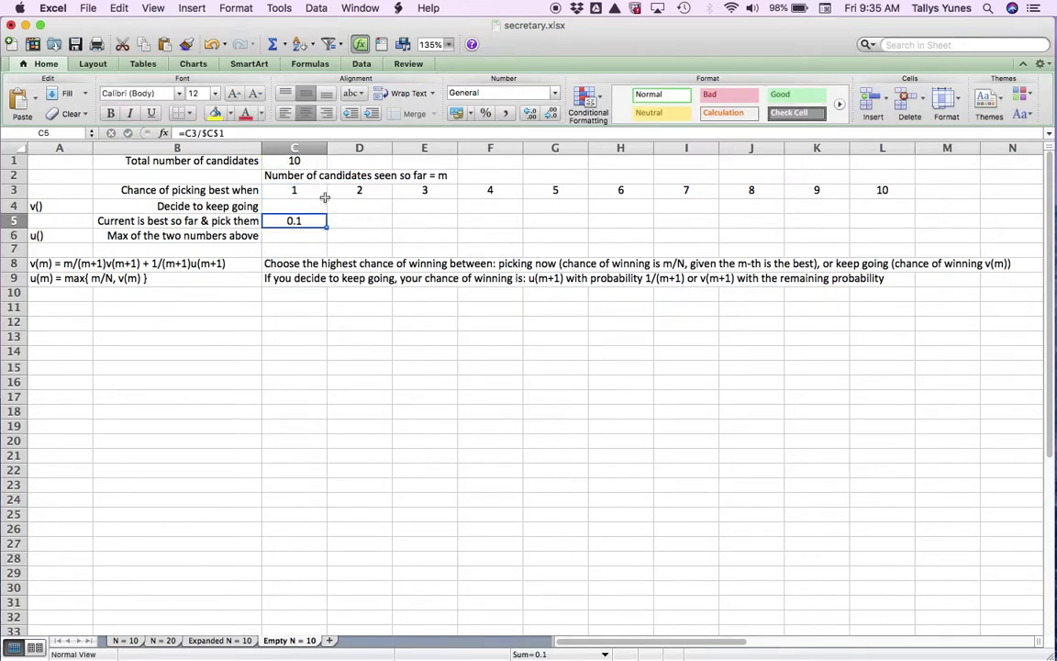
{"action": "left_click_drag", "start_coordinate": [327, 227], "coordinate": [883, 220]}
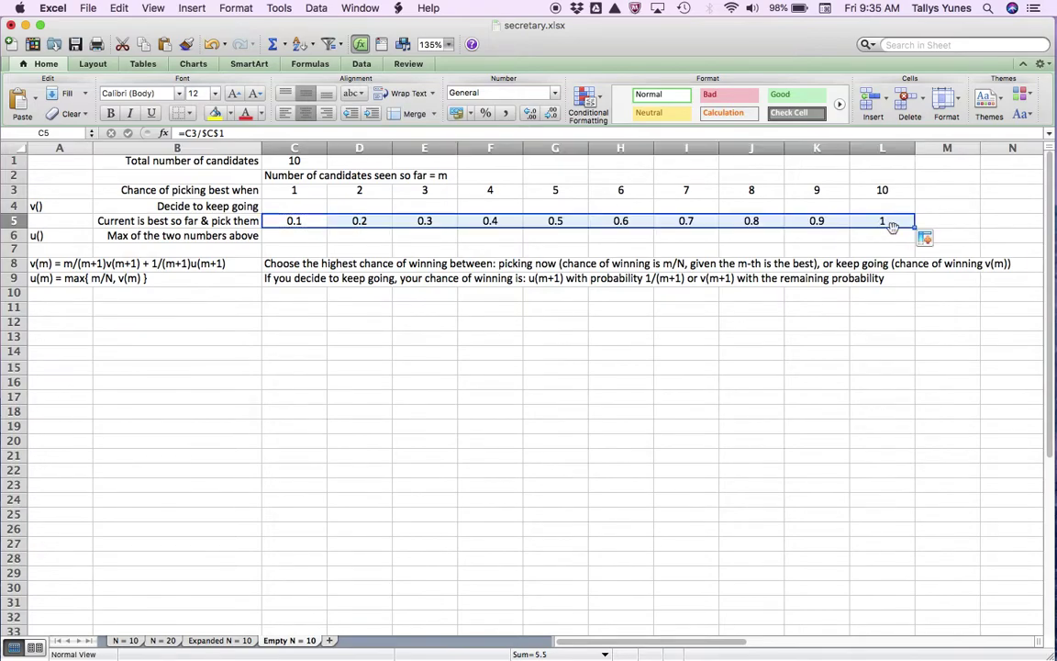
{"action": "left_click", "coordinate": [893, 223]}
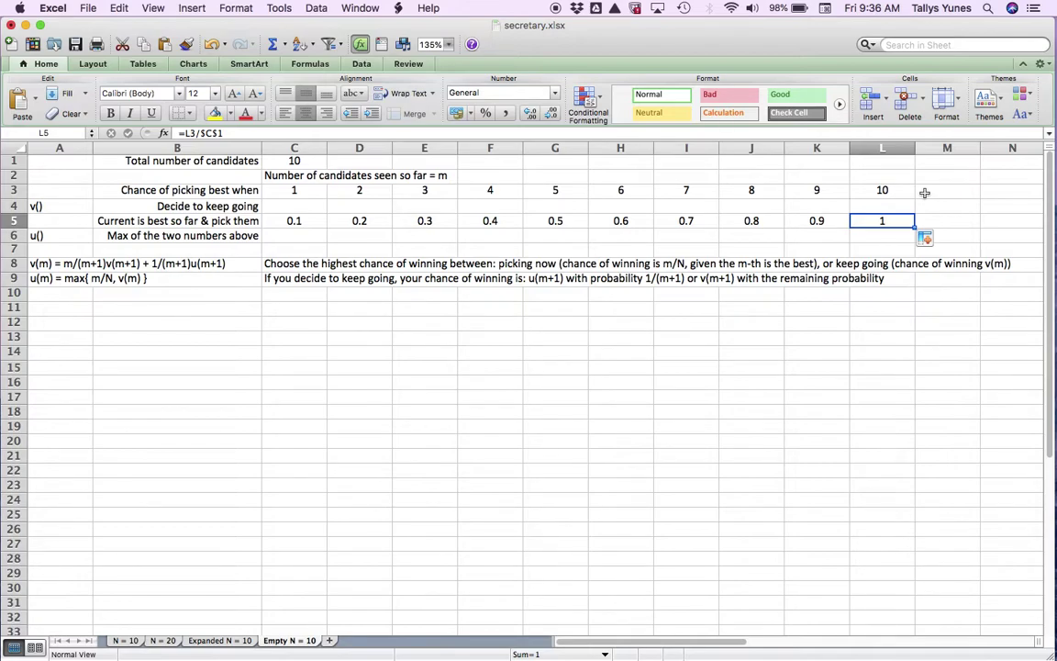
Review the cells in column C, rows 4 to 6, checking the existing formulas
{"action": "key", "text": "Left"}
{"action": "key", "text": "Left"}
{"action": "key", "text": "Left"}
{"action": "key", "text": "Left"}
{"action": "key", "text": "Left"}
{"action": "key", "text": "Left"}
{"action": "key", "text": "Left"}
{"action": "key", "text": "Left"}
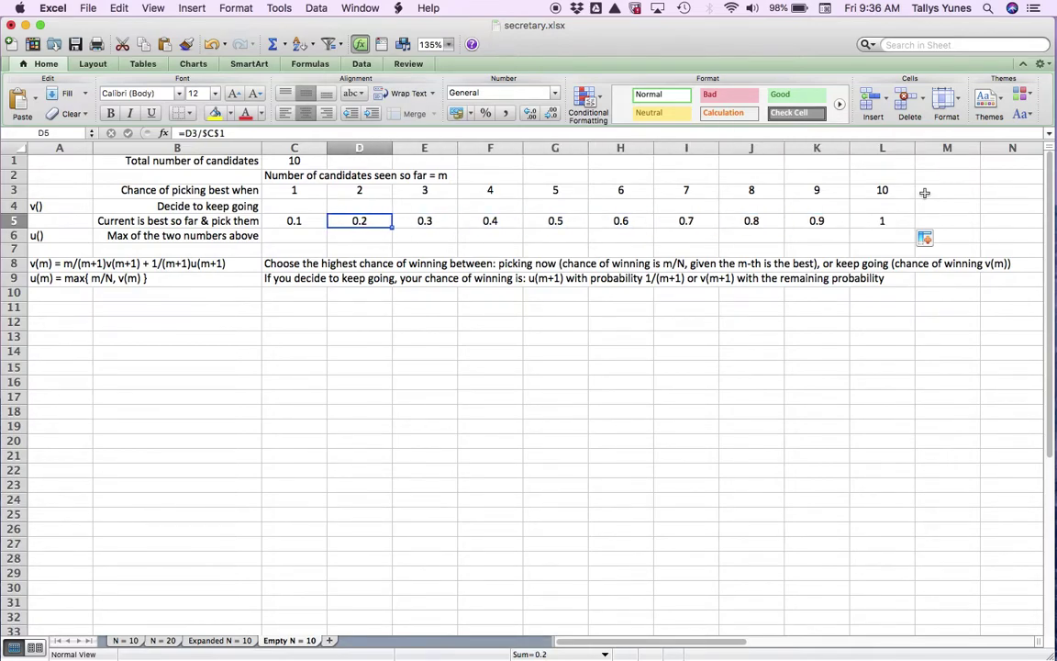
{"action": "key", "text": "Left"}
{"action": "key", "text": "Down"}
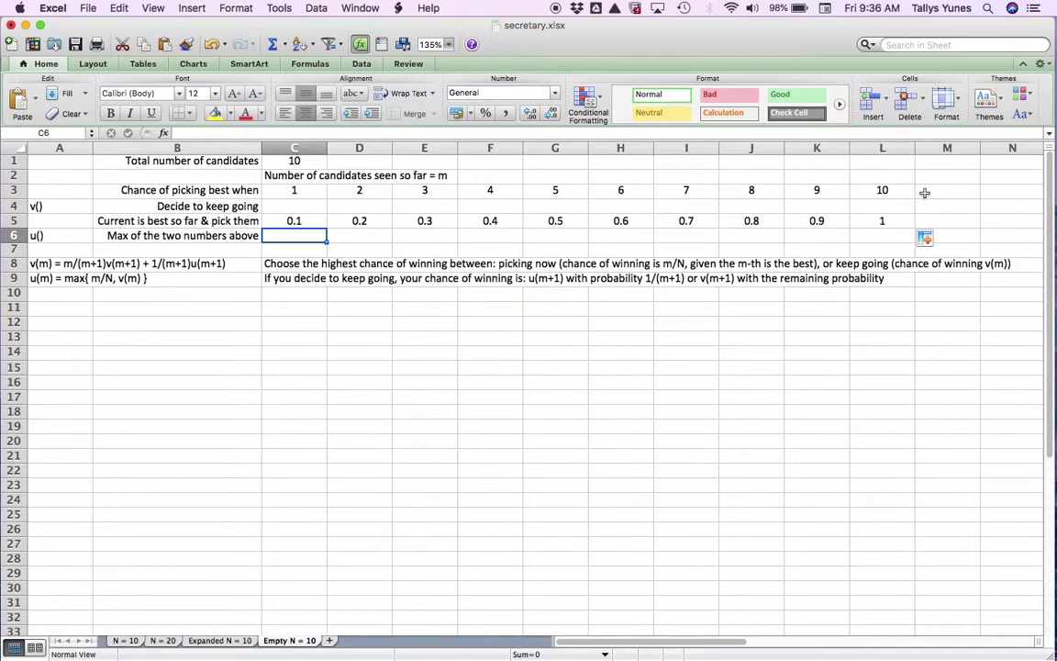
{"action": "key", "text": "Up"}
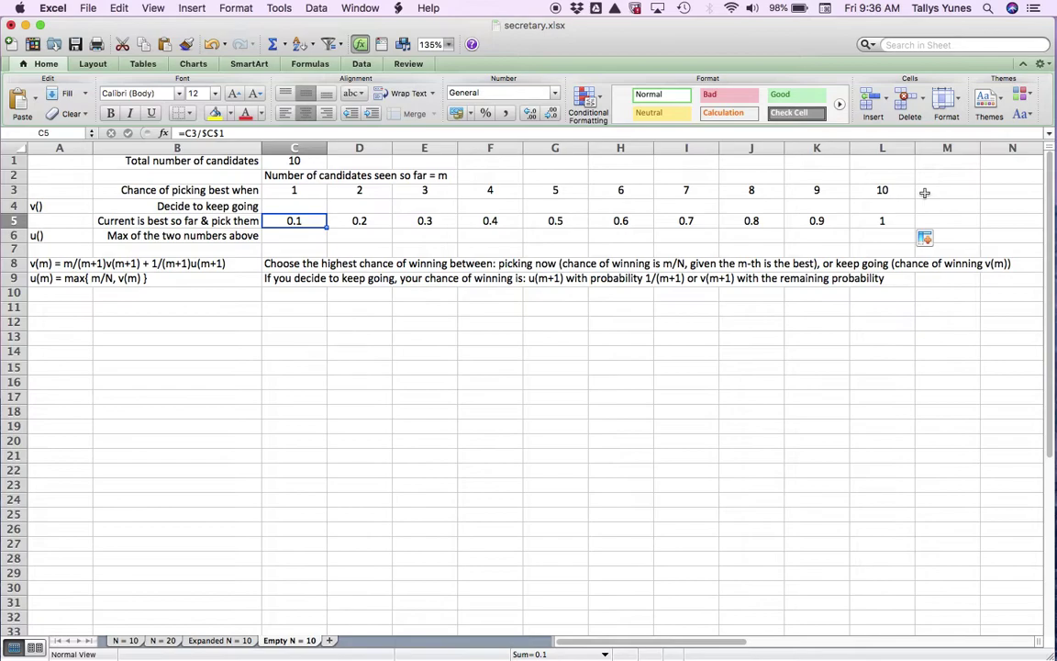
{"action": "key", "text": "Up"}
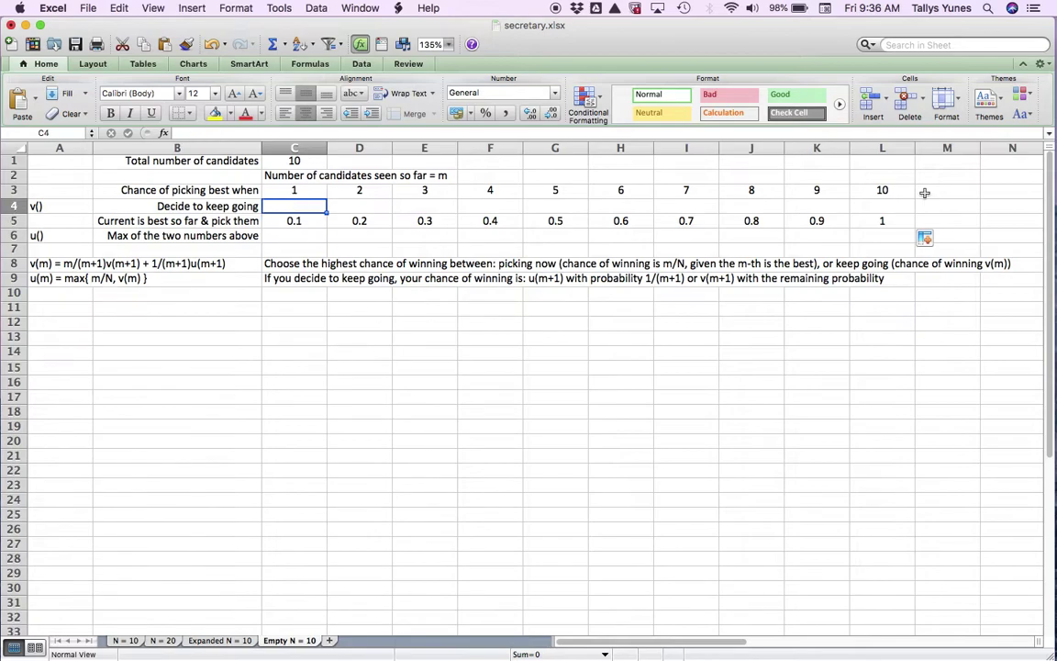
{"action": "key", "text": "Down"}
{"action": "key", "text": "Down"}
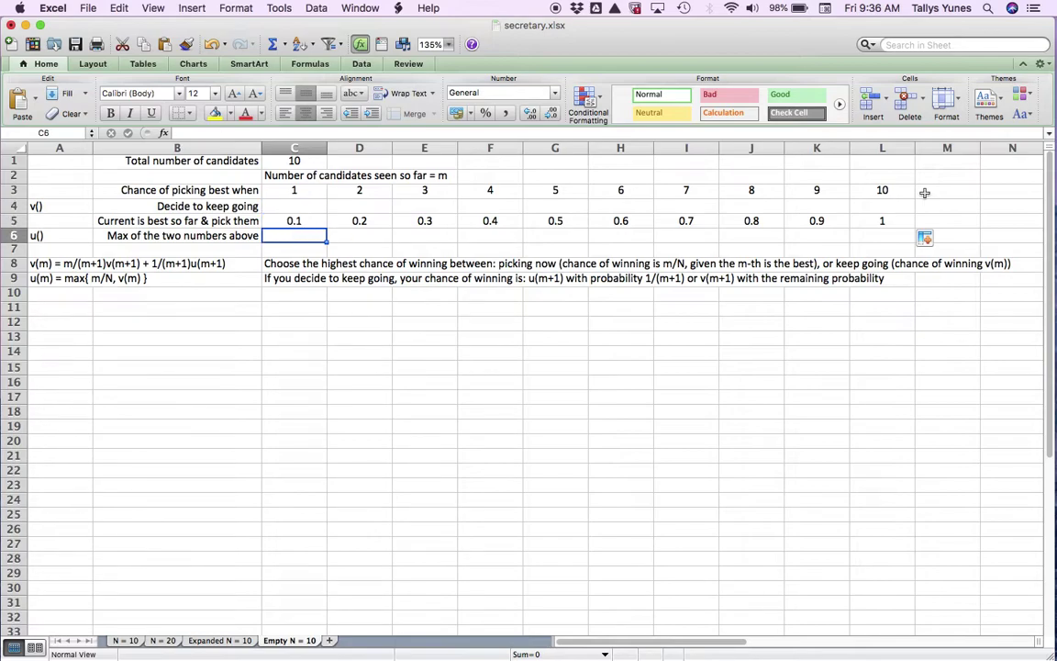
{"action": "key", "text": "Up"}
{"action": "key", "text": "Up"}
{"action": "key", "text": "Down"}
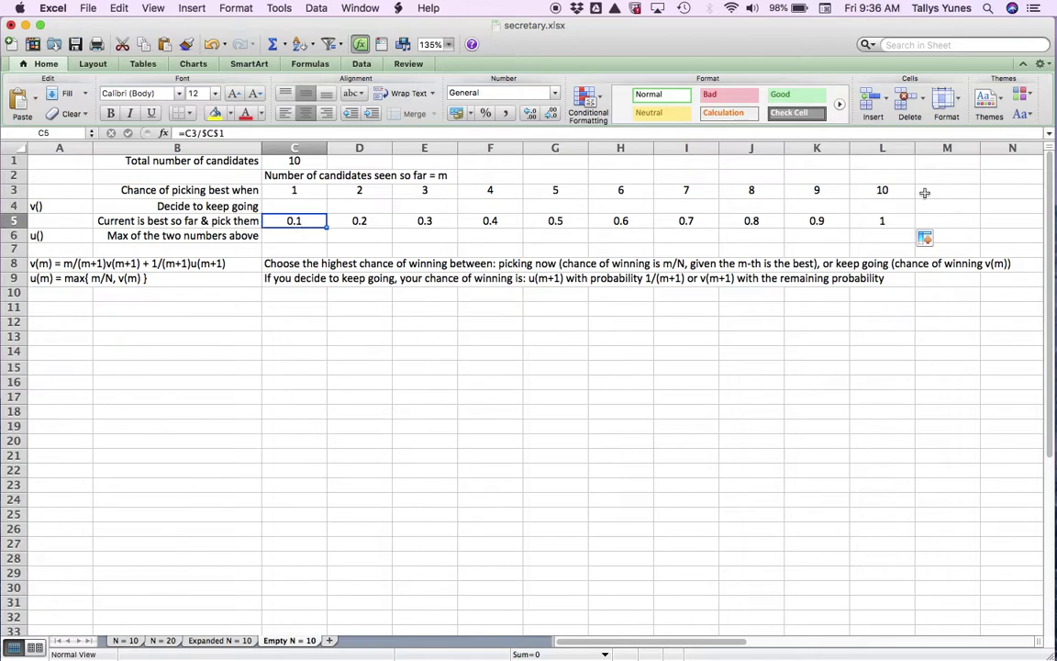
{"action": "key", "text": "Up"}
{"action": "key", "text": "Down"}
{"action": "key", "text": "Down"}
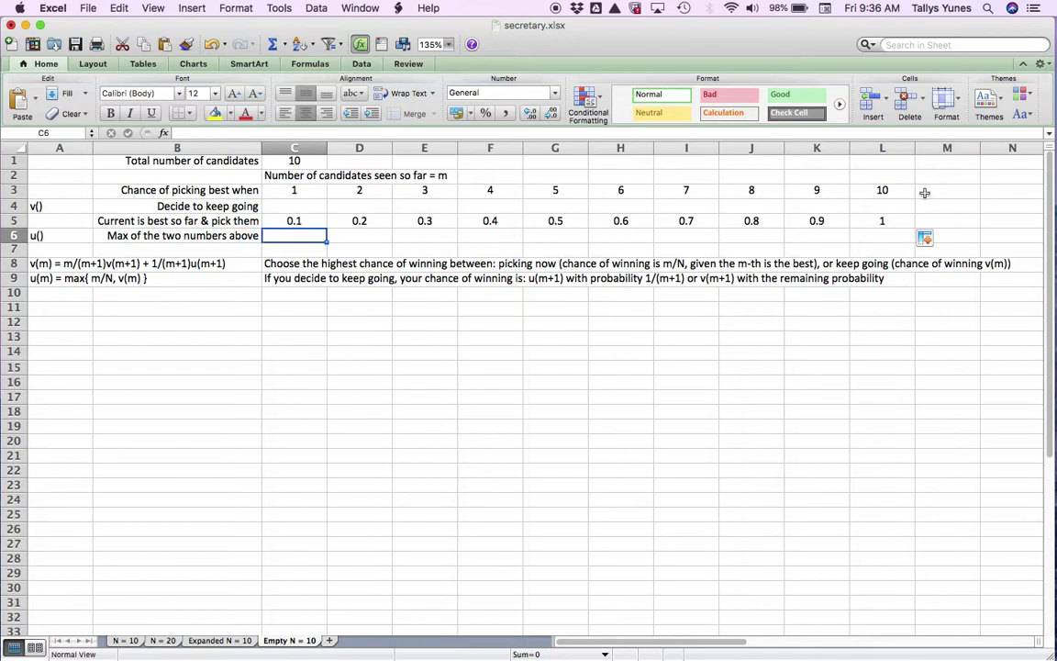
Enter =MAX(C4:C5) in C6 and fill it across to L6
{"action": "type", "text": "=max"}
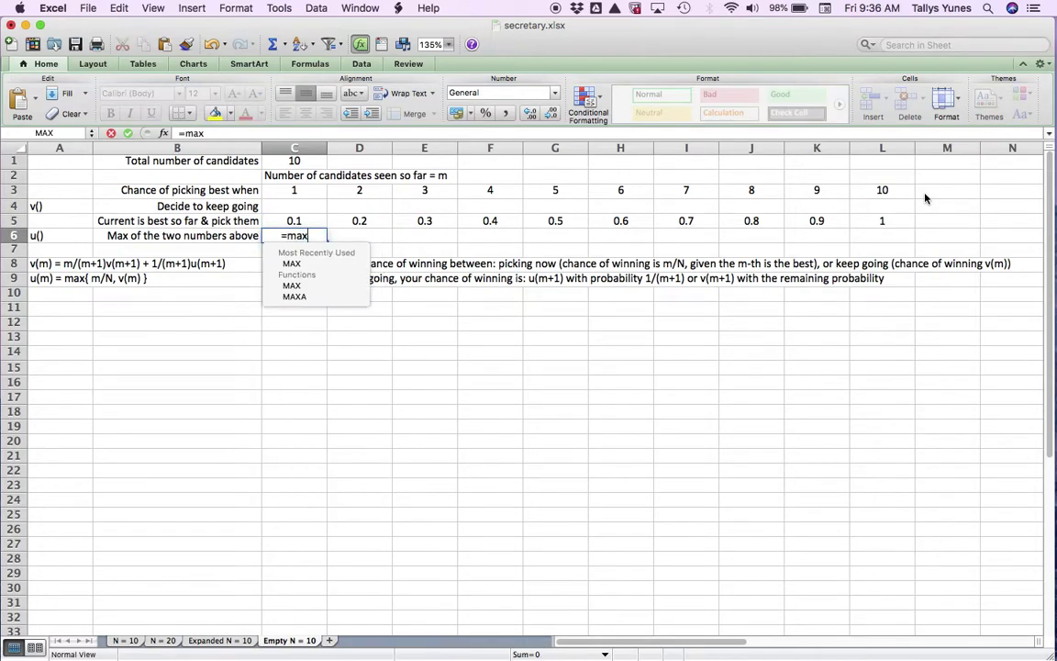
{"action": "type", "text": "("}
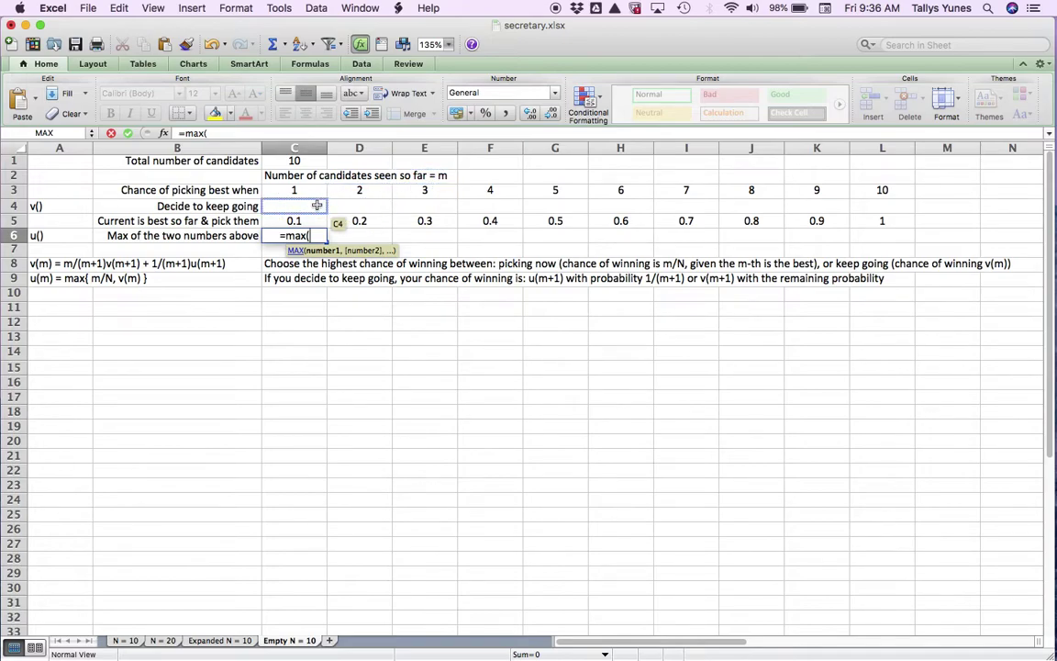
{"action": "left_click_drag", "start_coordinate": [317, 205], "coordinate": [315, 217]}
{"action": "type", "text": ")"}
{"action": "key", "text": "Return"}
{"action": "key", "text": "Up"}
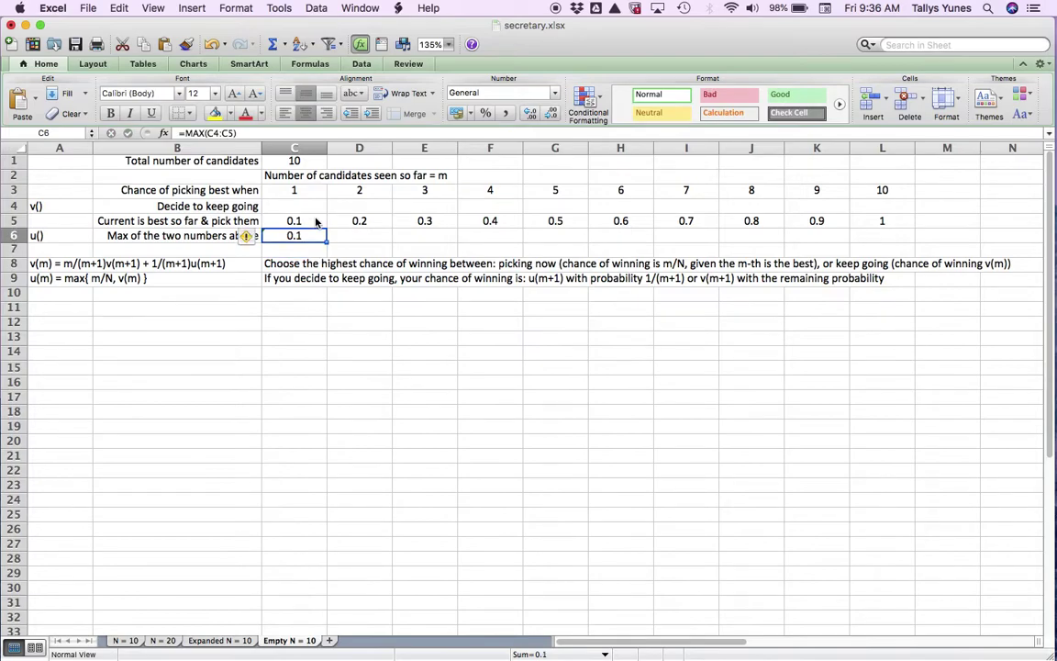
{"action": "left_click_drag", "start_coordinate": [326, 242], "coordinate": [876, 241]}
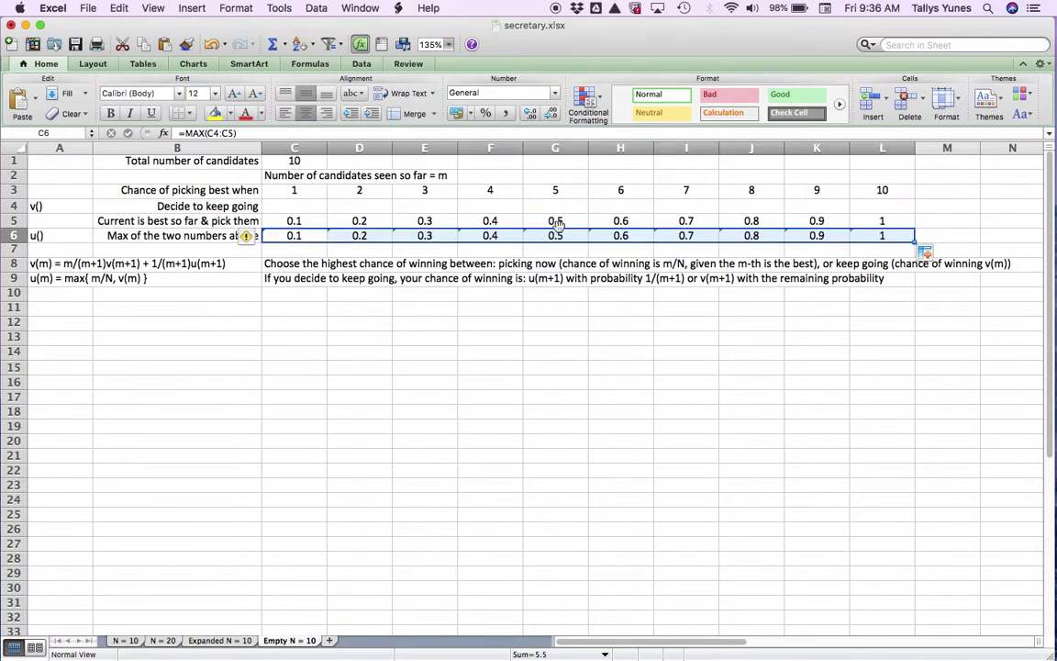
{"action": "left_click", "coordinate": [313, 206]}
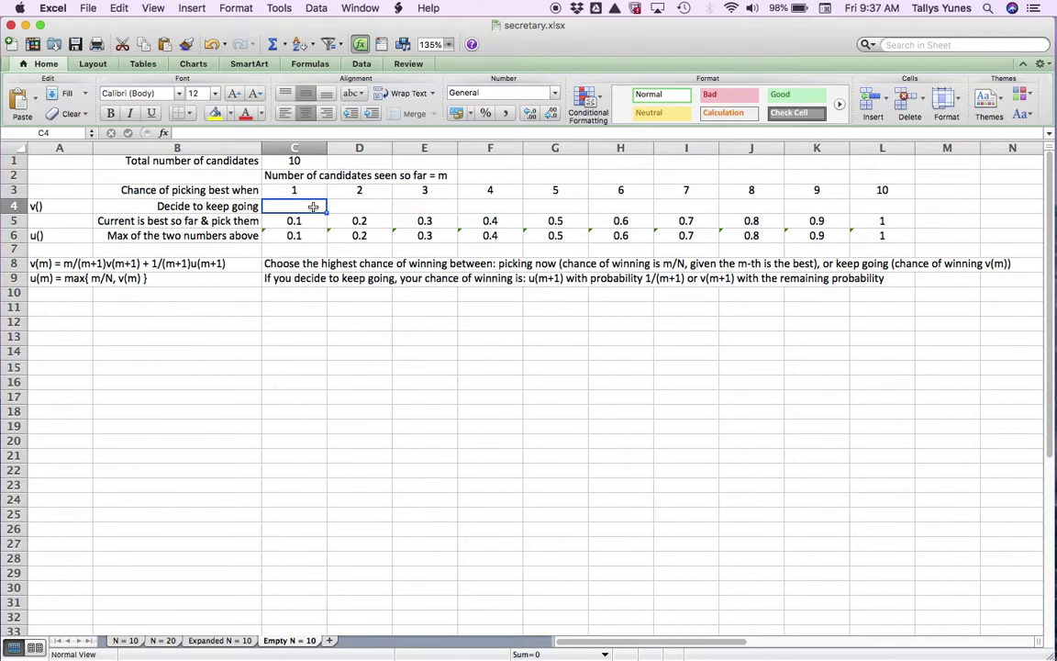
Enter 0 in L4 as the last candidate's keep-going value
{"action": "key", "text": "Right"}
{"action": "key", "text": "Right"}
{"action": "key", "text": "Right"}
{"action": "key", "text": "Right"}
{"action": "key", "text": "Right"}
{"action": "key", "text": "Right"}
{"action": "key", "text": "Right"}
{"action": "key", "text": "Right"}
{"action": "key", "text": "Right"}
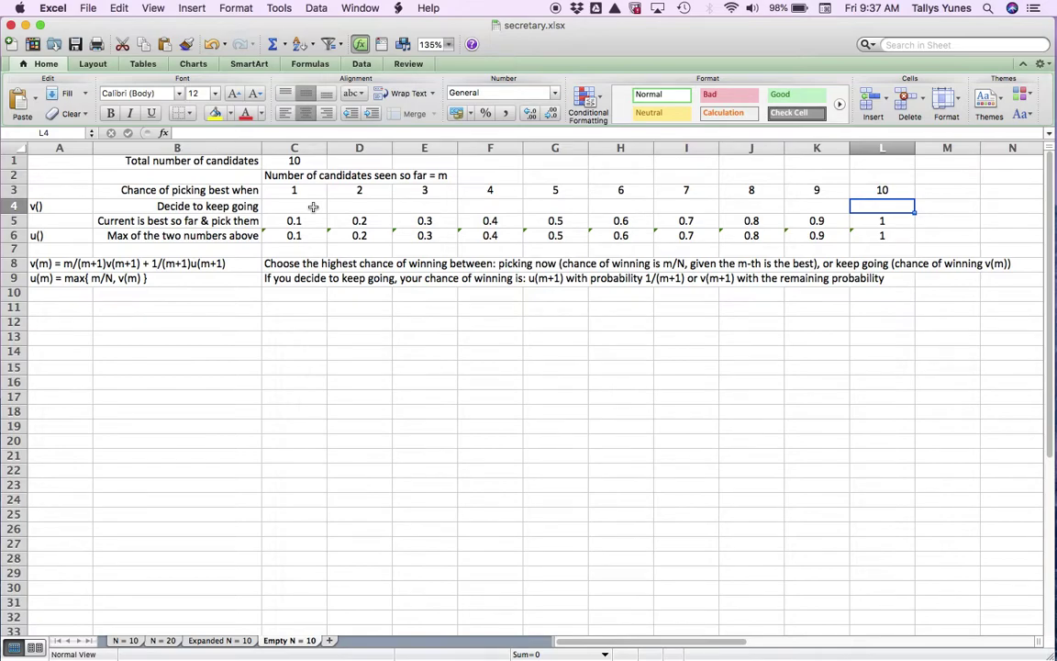
{"action": "type", "text": "0"}
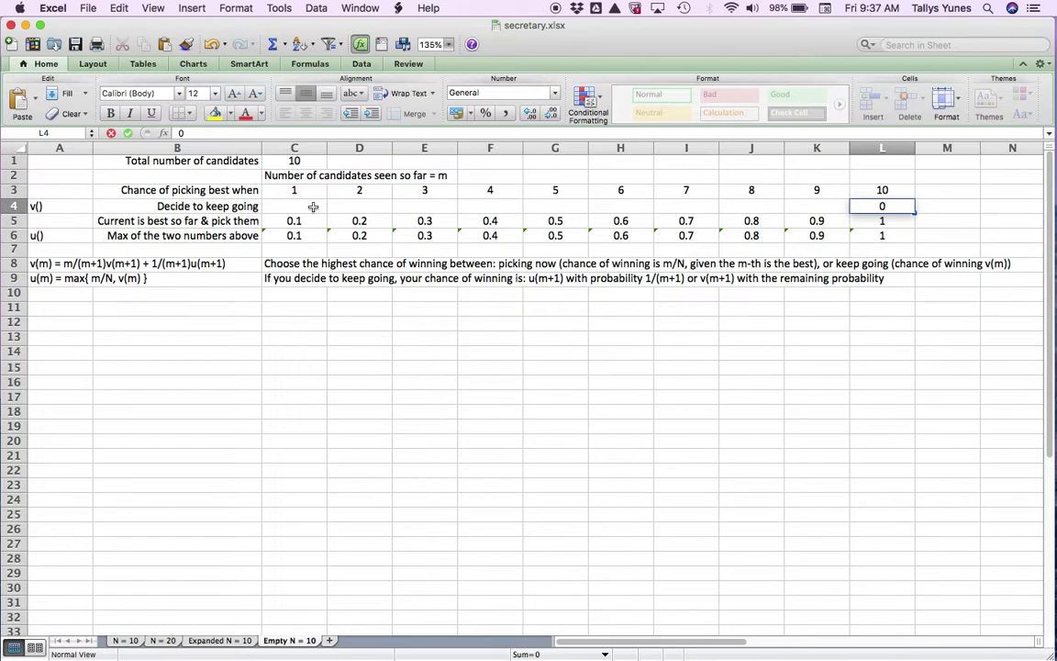
{"action": "key", "text": "Return"}
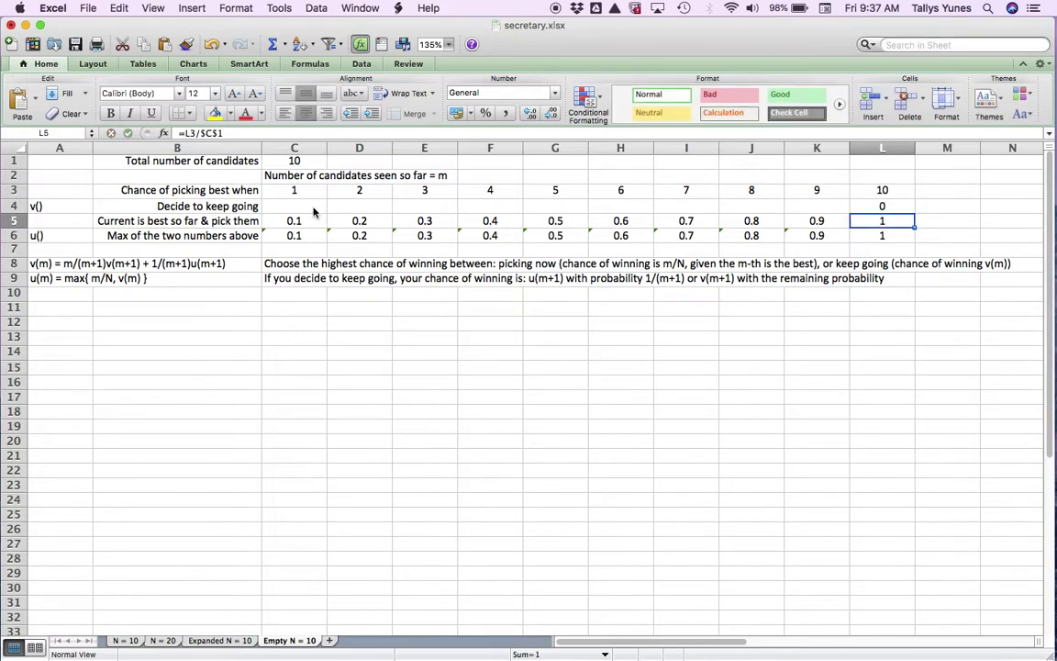
{"action": "key", "text": "Up"}
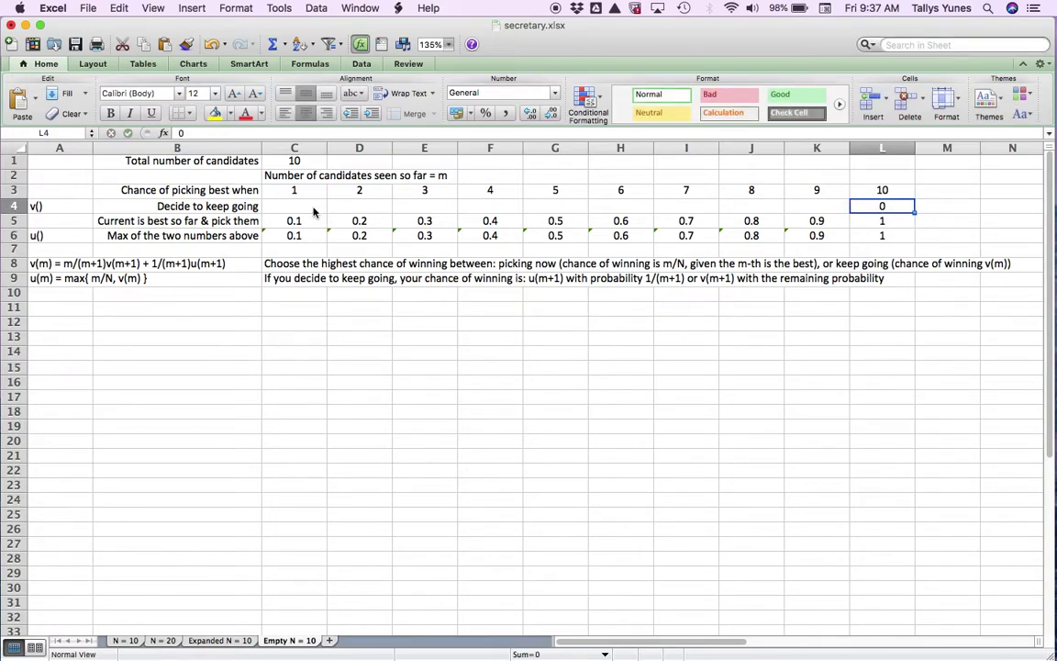
{"action": "key", "text": "Left"}
{"action": "key", "text": "Left"}
{"action": "key", "text": "Left"}
{"action": "key", "text": "Left"}
{"action": "key", "text": "Left"}
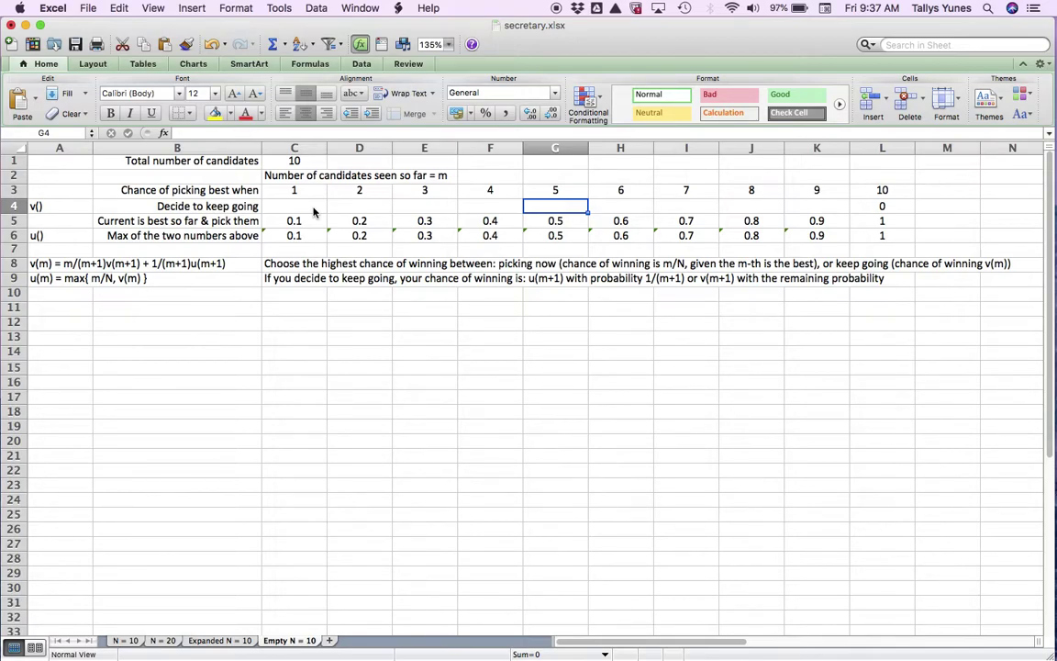
After a false start, begin G4's formula as =1/H3*H6
{"action": "type", "text": "="}
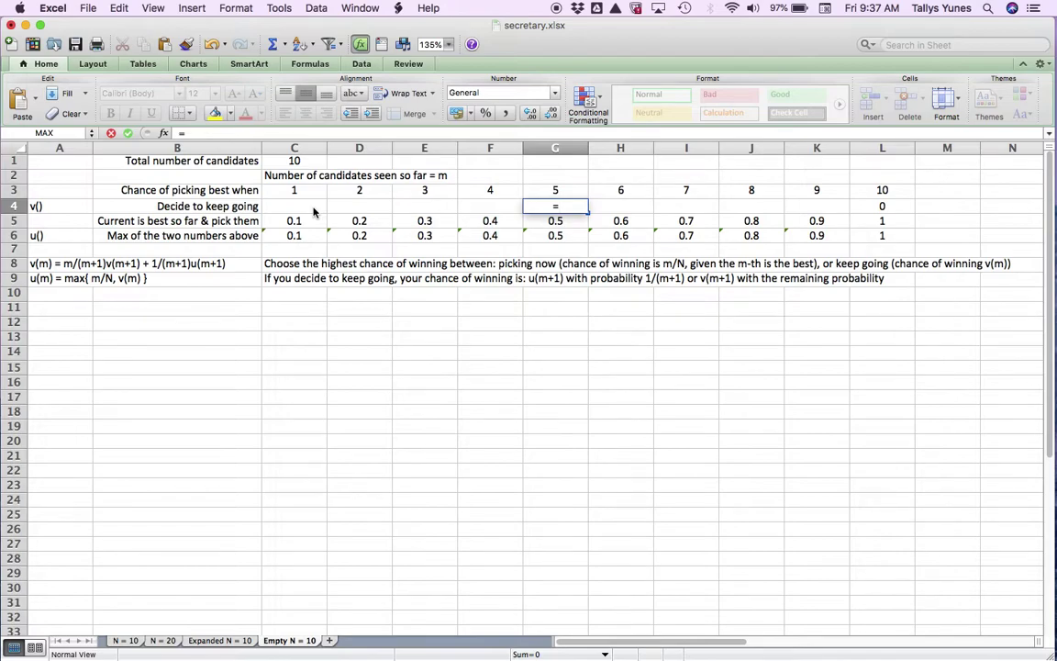
{"action": "key", "text": "Escape"}
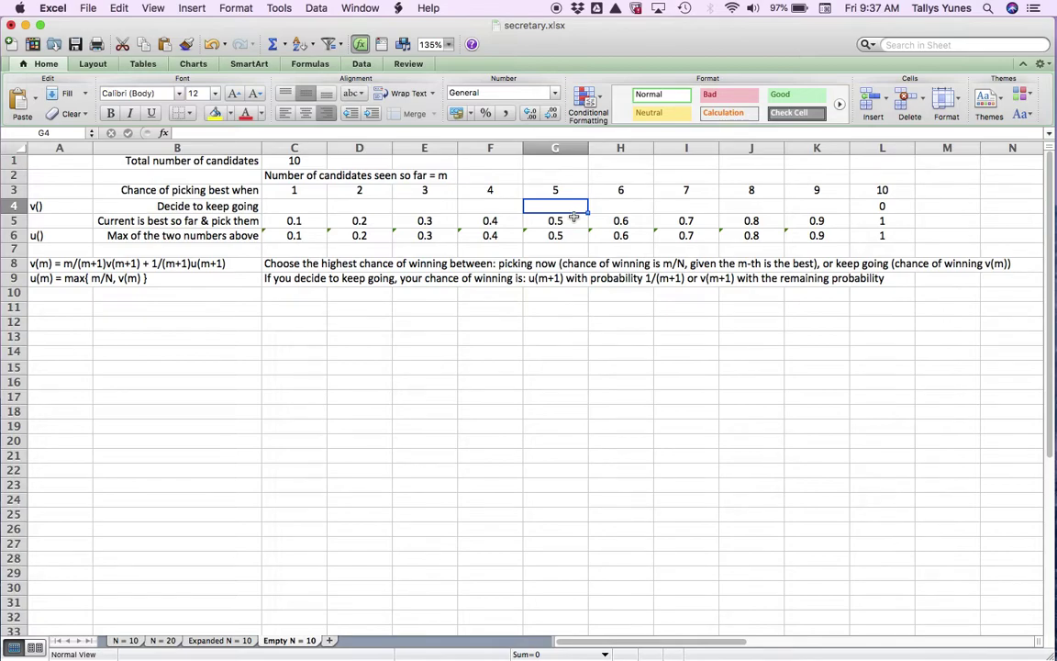
{"action": "type", "text": "="}
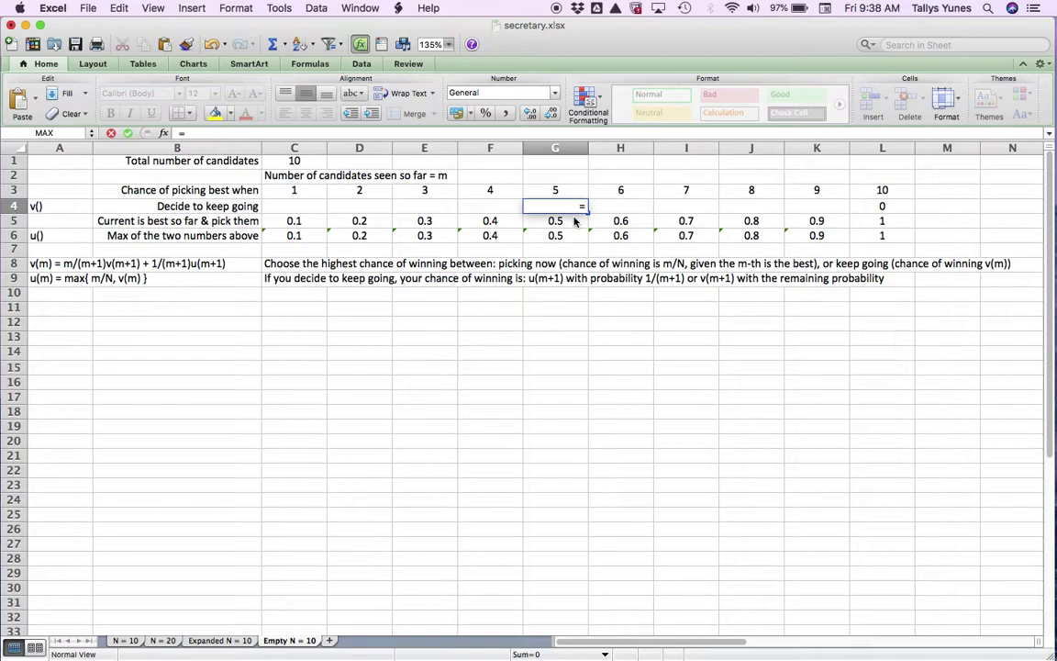
{"action": "type", "text": "1/"}
{"action": "left_click", "coordinate": [621, 191]}
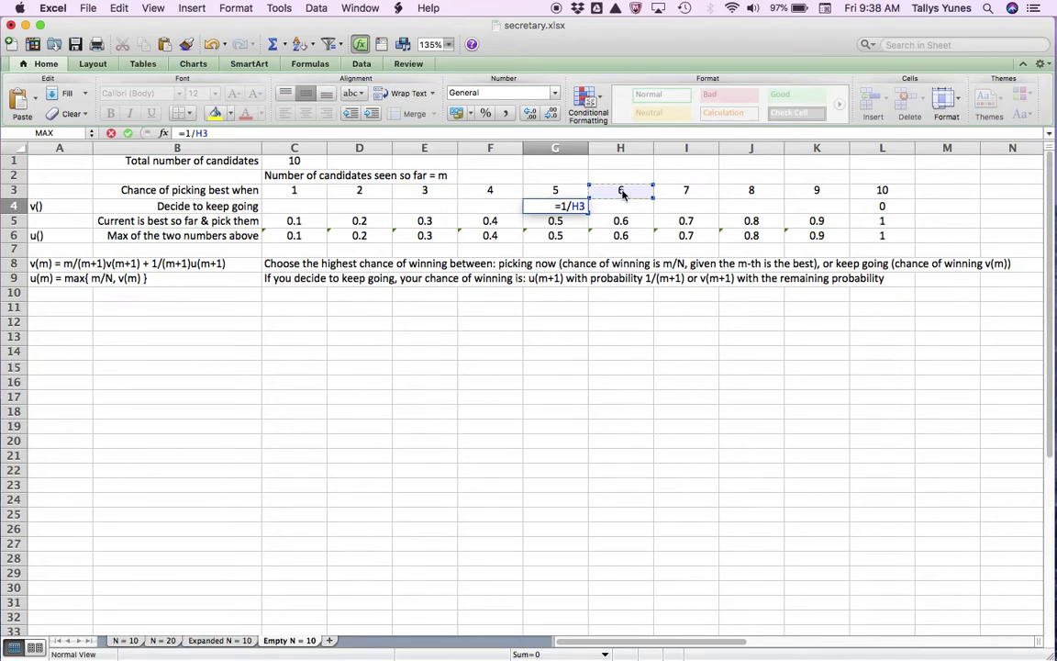
{"action": "type", "text": "*"}
{"action": "left_click", "coordinate": [628, 236]}
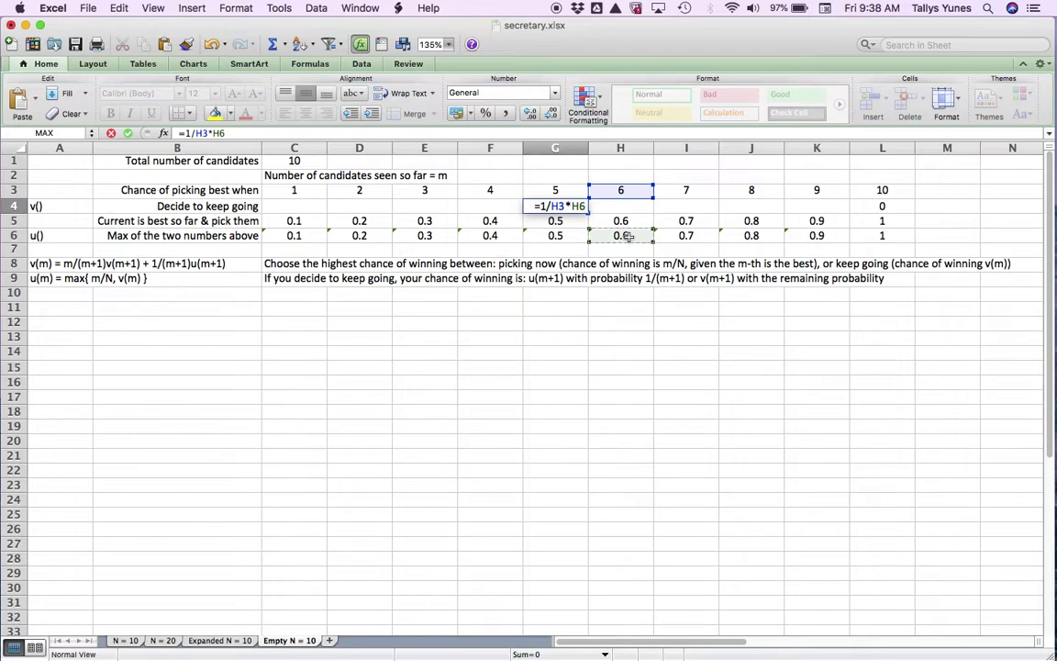
Complete G4's formula with +G3/H3*H4 and commit it, showing 0.1
{"action": "type", "text": "+"}
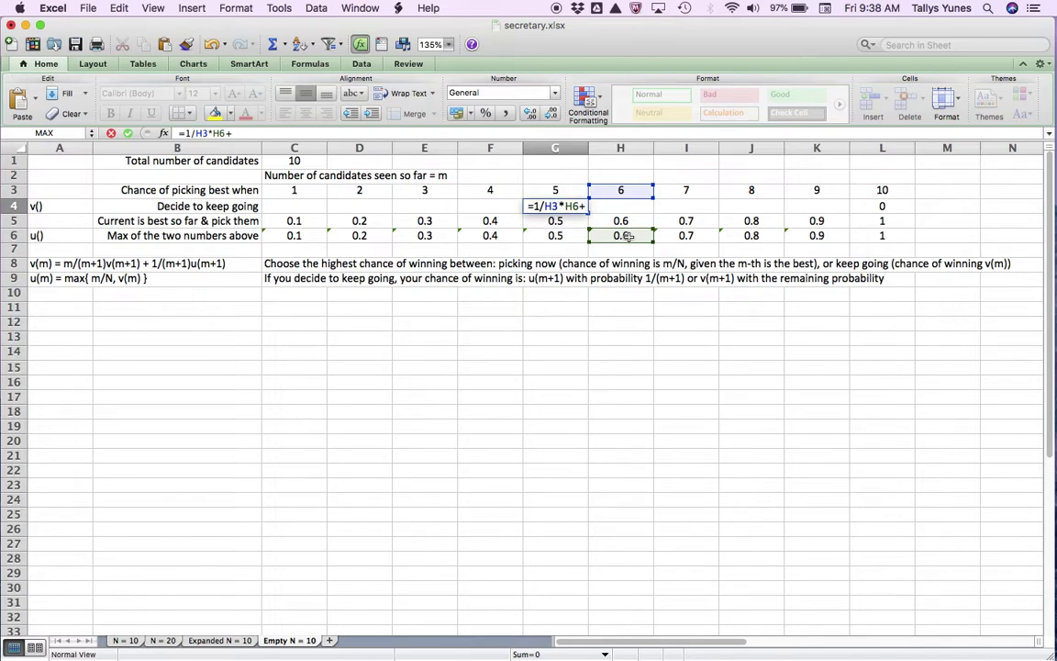
{"action": "left_click", "coordinate": [577, 191]}
{"action": "type", "text": "/"}
{"action": "left_click", "coordinate": [616, 190]}
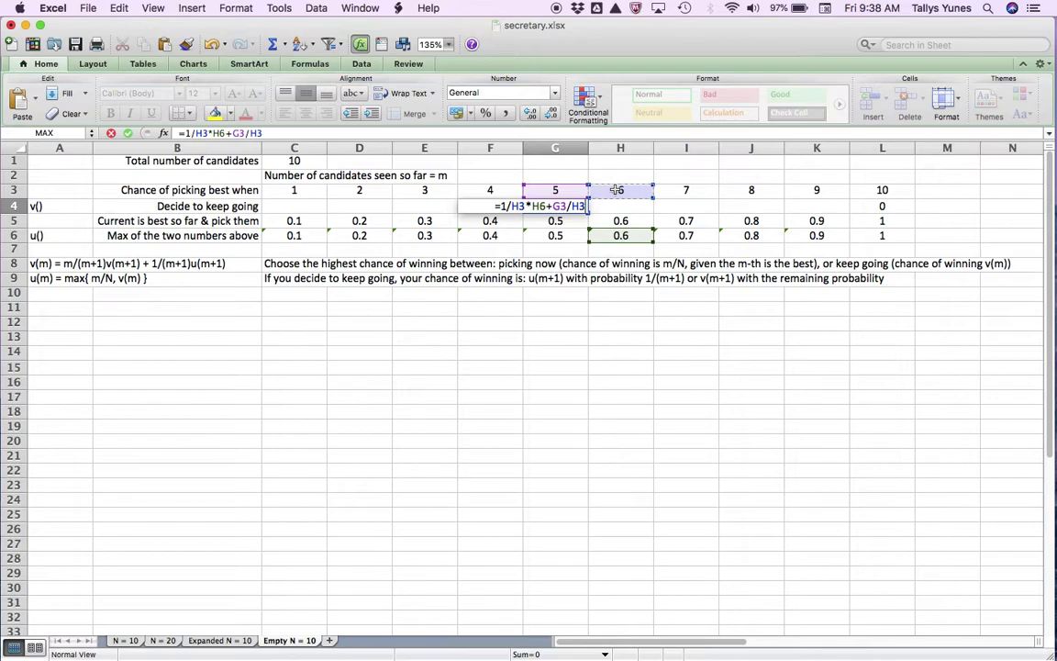
{"action": "type", "text": "*"}
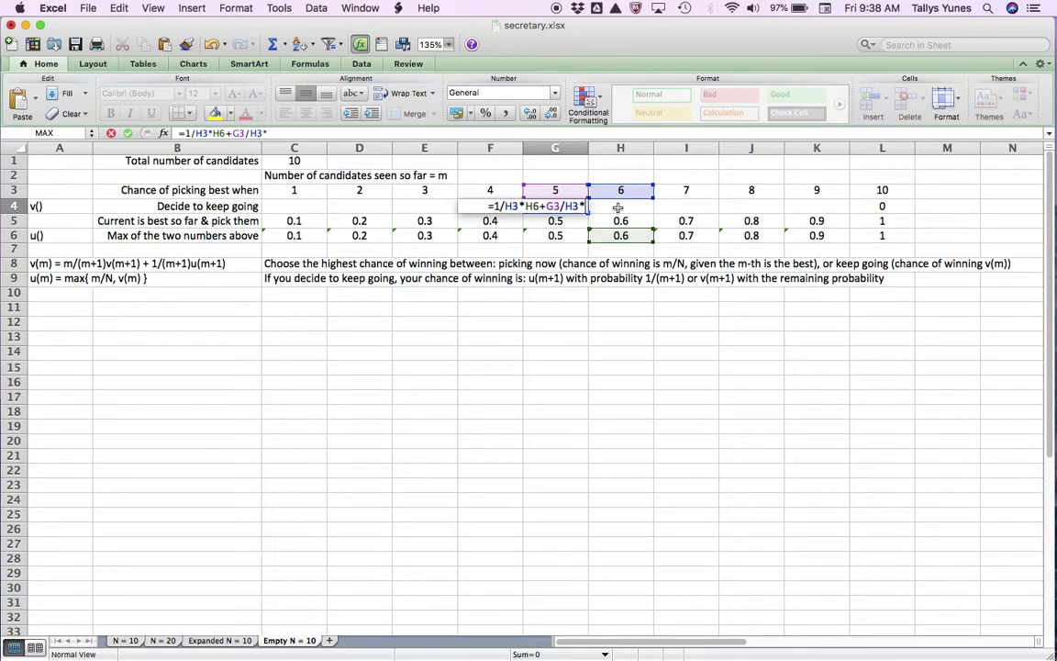
{"action": "left_click", "coordinate": [618, 208]}
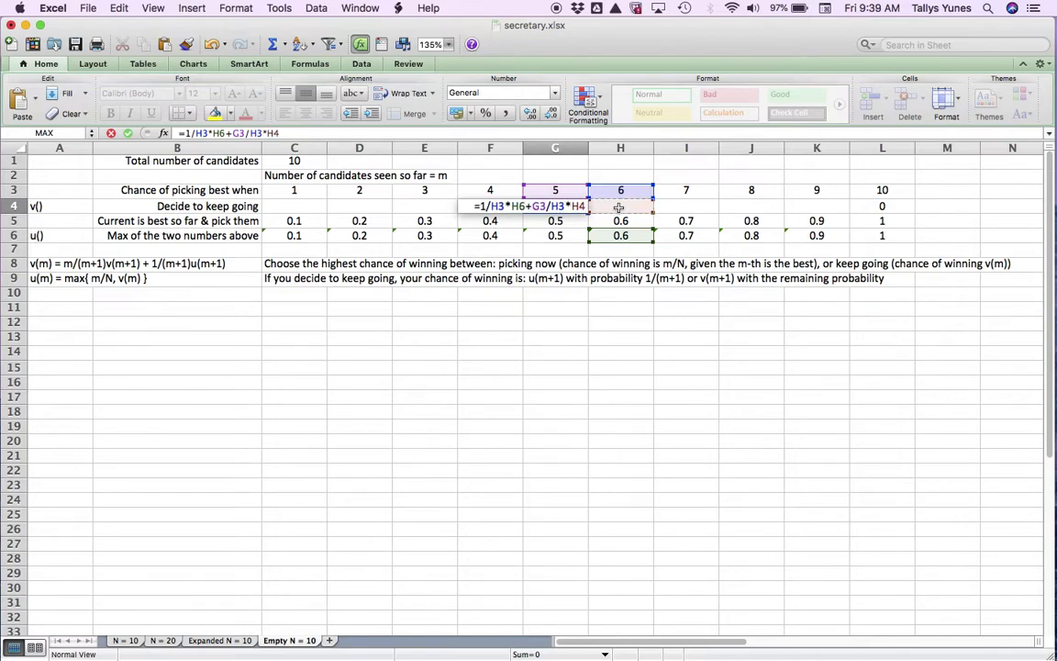
{"action": "key", "text": "Return"}
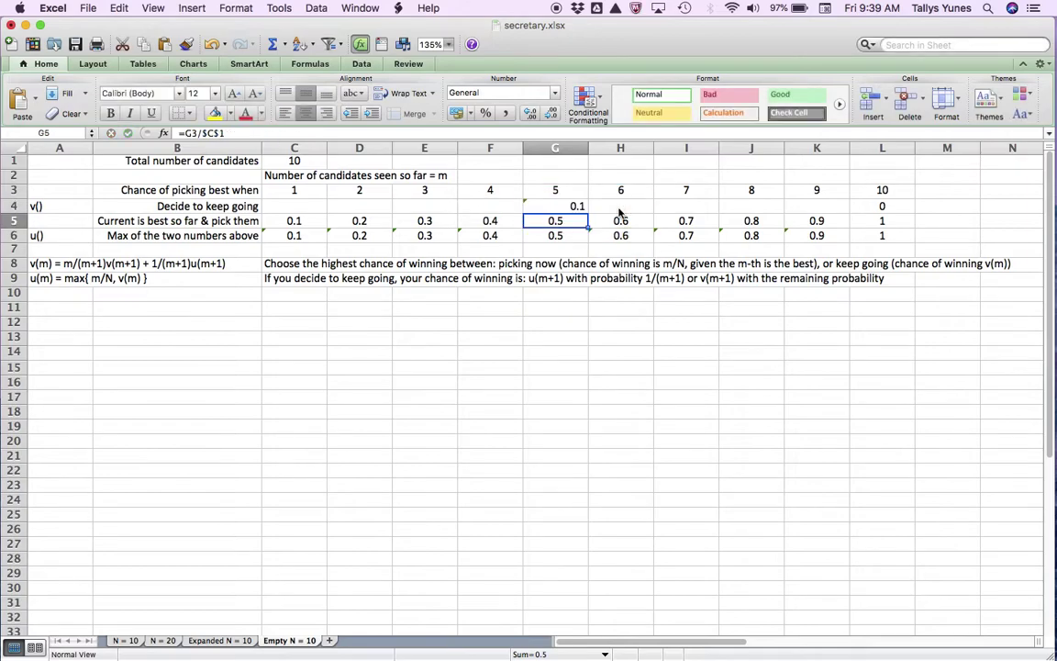
{"action": "key", "text": "Up"}
Centre G4 and copy its formula across C4:K4, giving v(1) of 0.3986905
{"action": "left_click", "coordinate": [306, 113]}
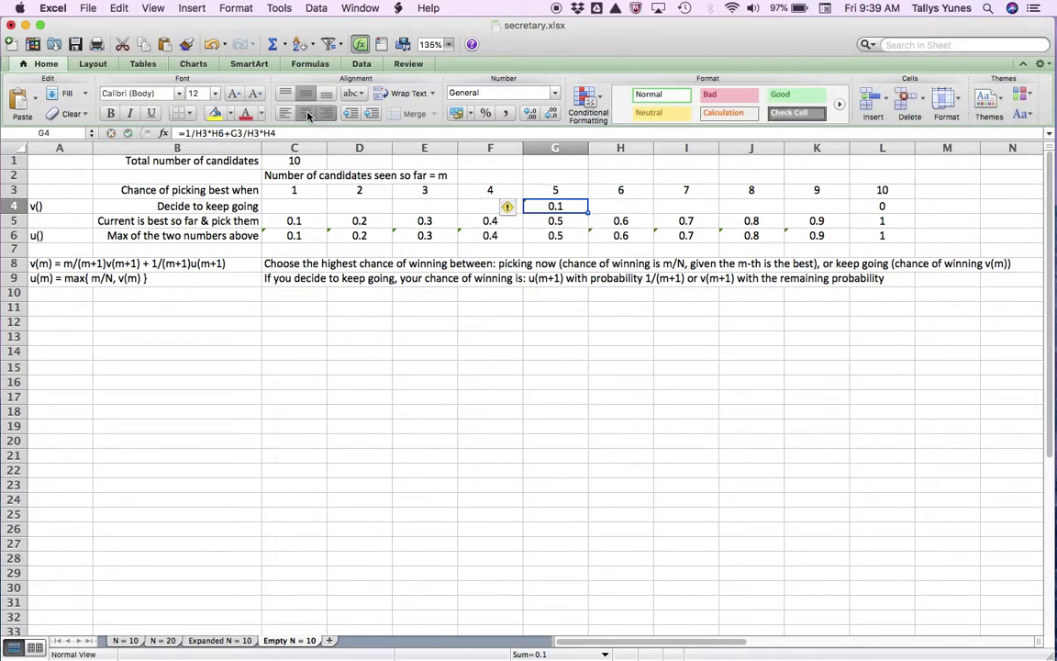
{"action": "left_click_drag", "start_coordinate": [588, 212], "coordinate": [840, 210]}
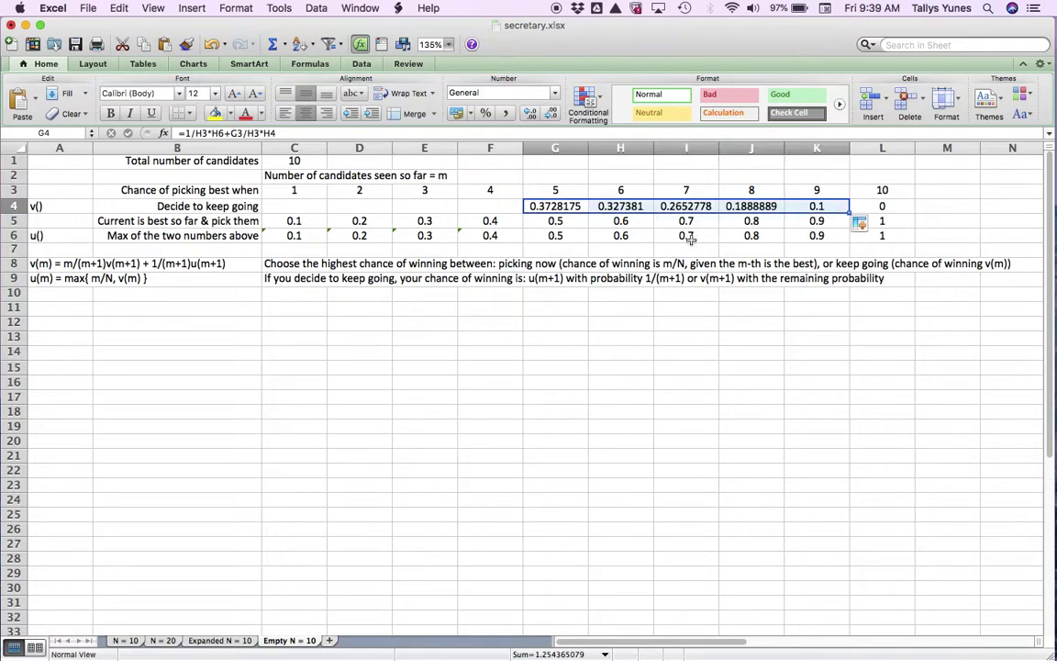
{"action": "left_click", "coordinate": [543, 206]}
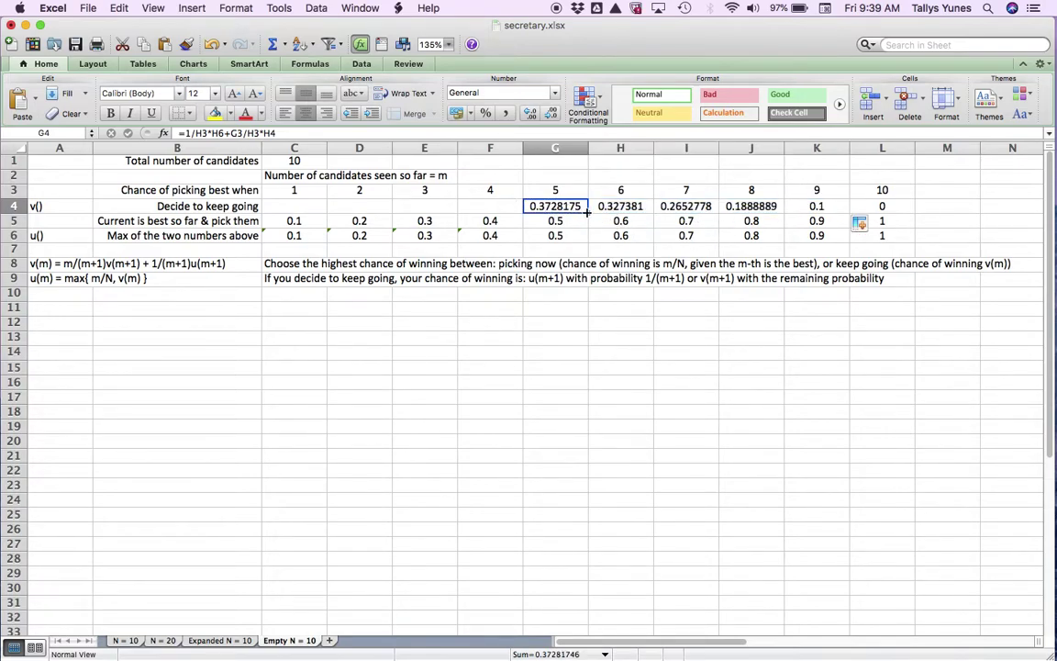
{"action": "left_click_drag", "start_coordinate": [588, 212], "coordinate": [294, 207]}
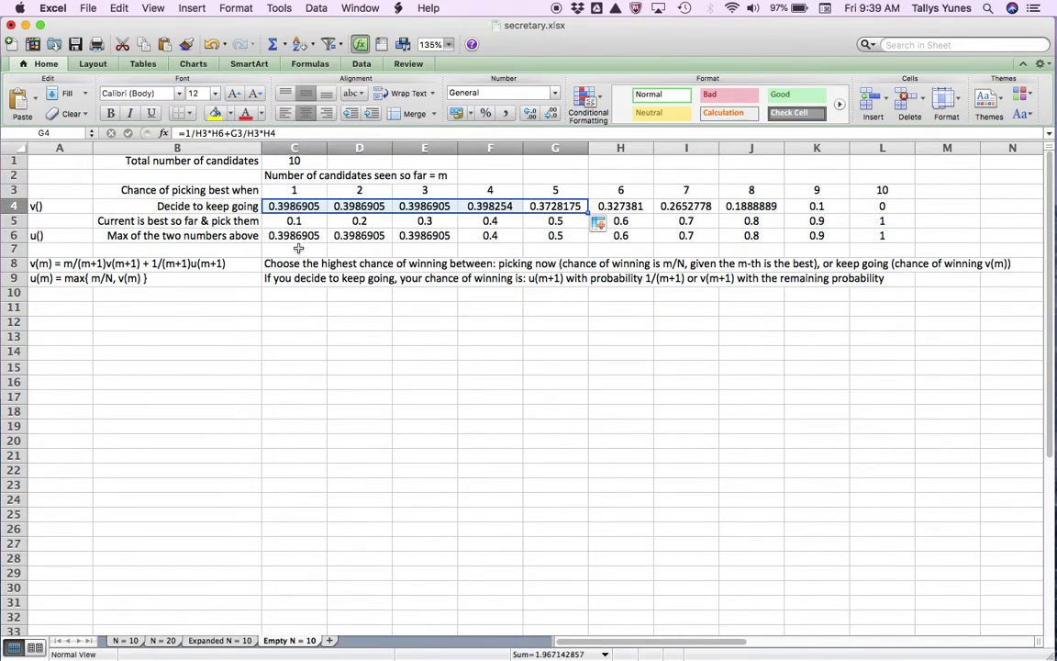
{"action": "left_click", "coordinate": [295, 237]}
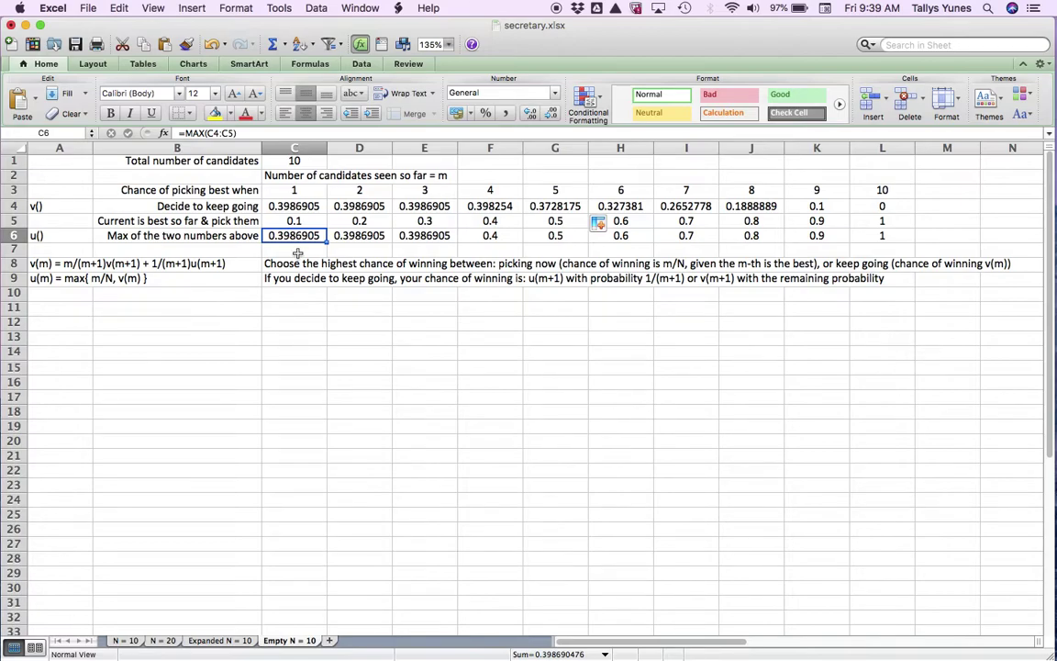
{"action": "key", "text": "Up"}
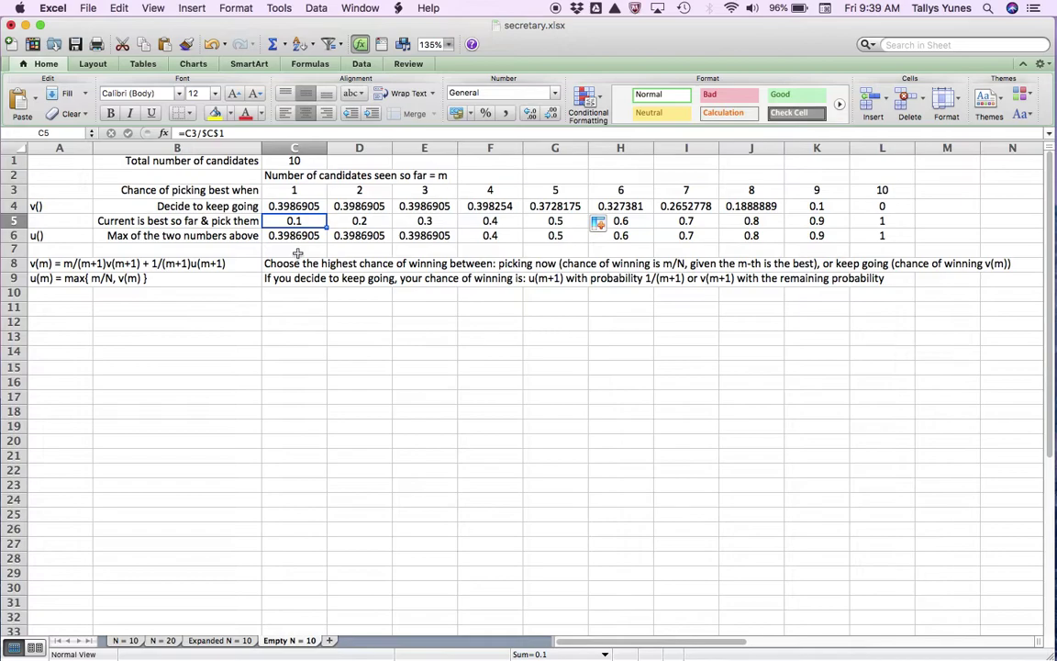
{"action": "key", "text": "Up"}
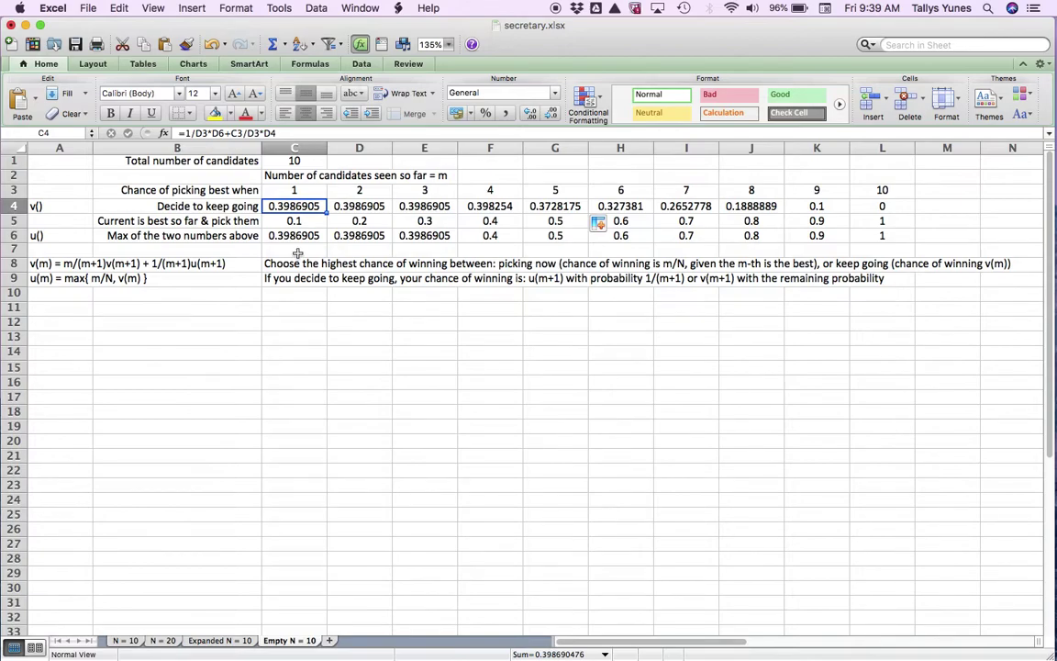
{"action": "key", "text": "Down"}
{"action": "key", "text": "Down"}
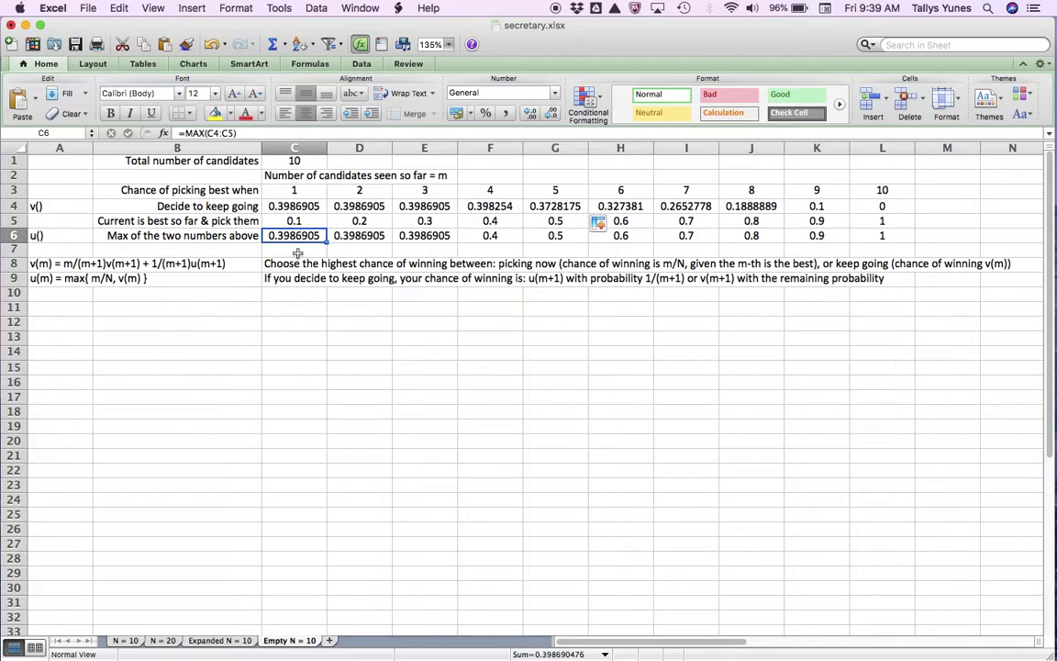
{"action": "key", "text": "Right"}
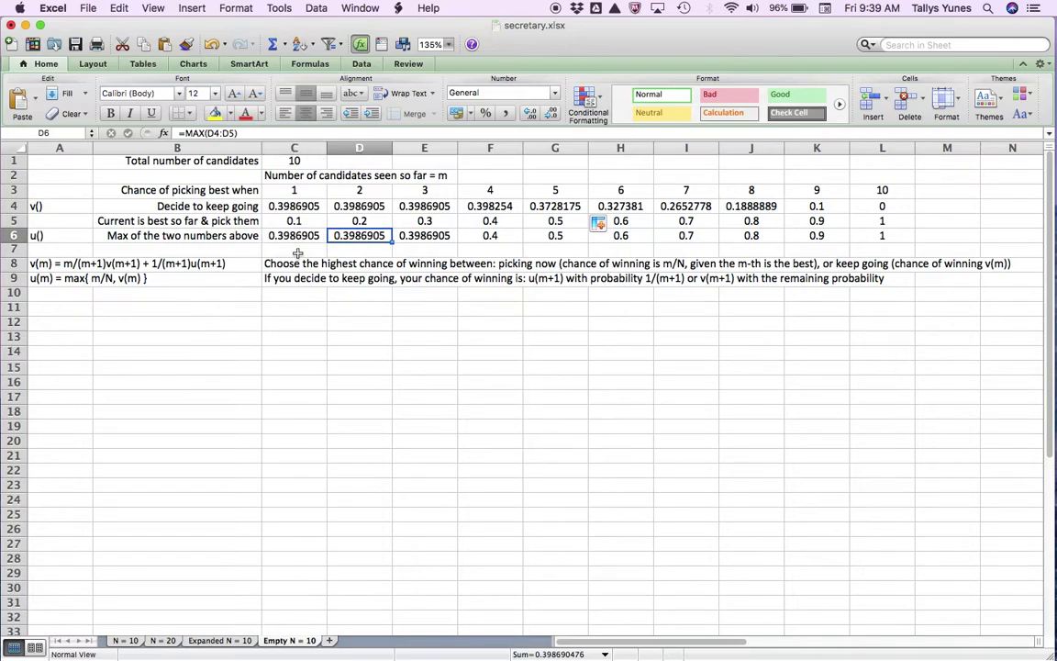
{"action": "key", "text": "Right"}
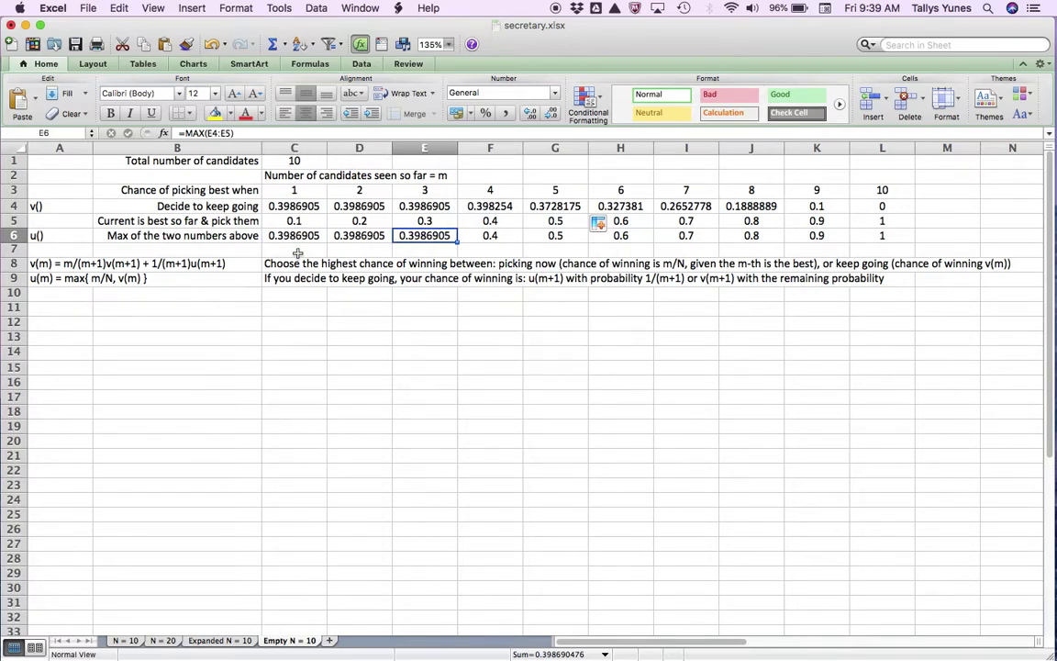
{"action": "key", "text": "Right"}
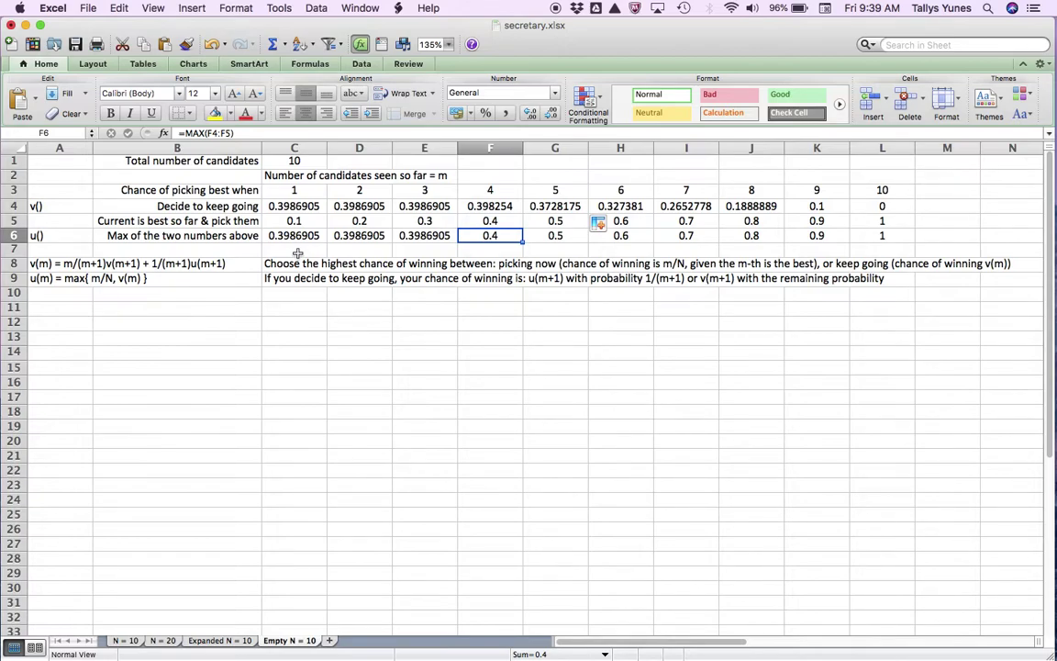
{"action": "key", "text": "Up"}
{"action": "key", "text": "Up"}
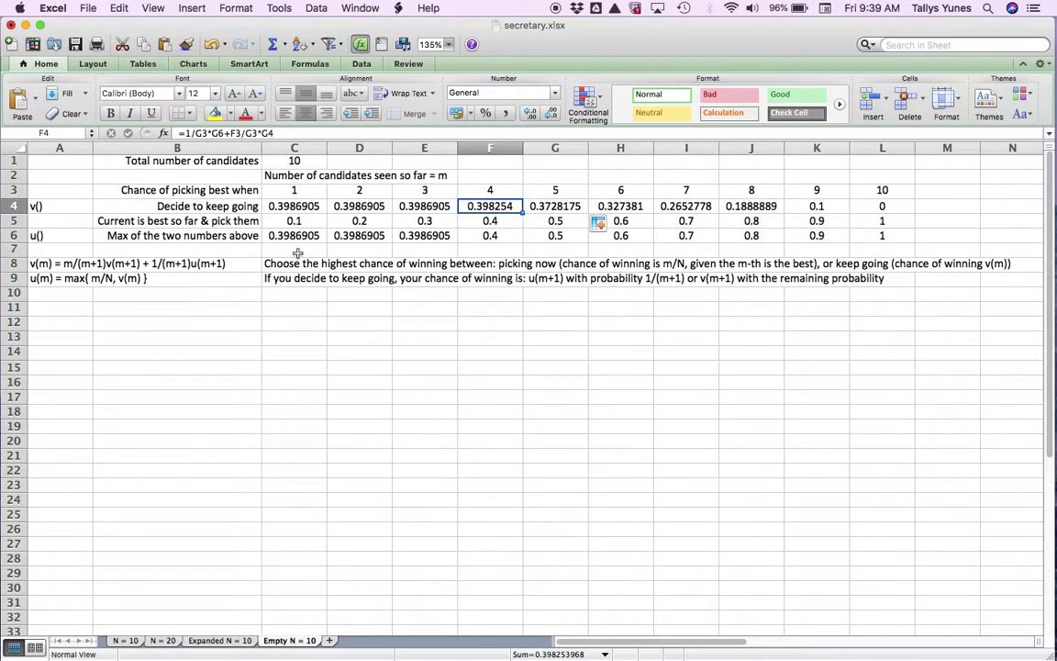
{"action": "key", "text": "Down"}
{"action": "key", "text": "Down"}
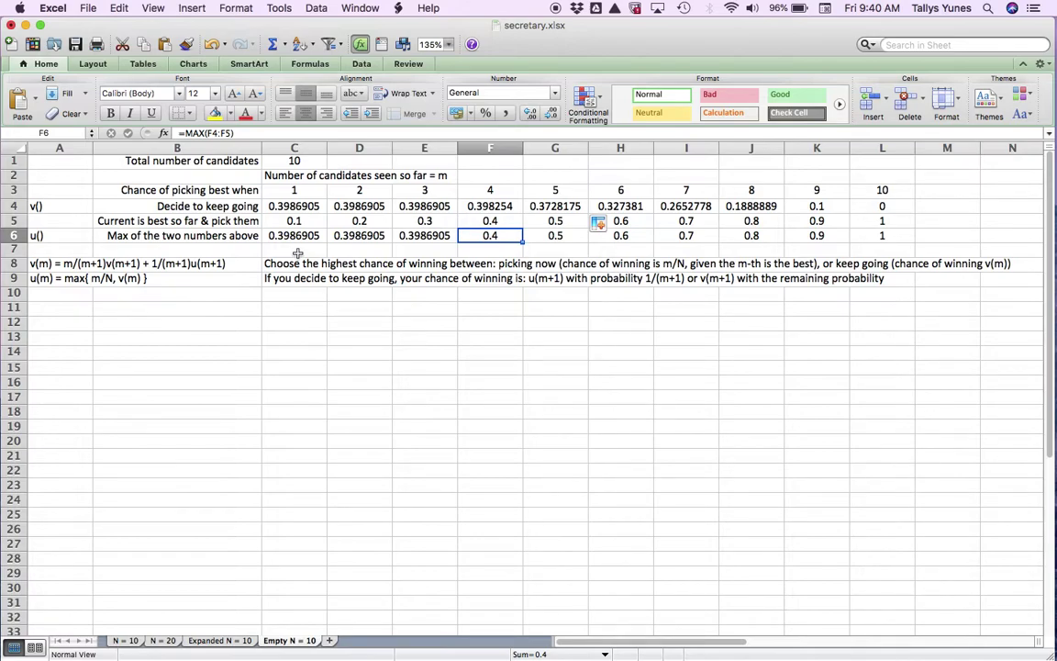
Enter =20/exp(1) in C11, giving 7.3575888
{"action": "key", "text": "Down"}
{"action": "key", "text": "Down"}
{"action": "key", "text": "Down"}
{"action": "key", "text": "Down"}
{"action": "key", "text": "Down"}
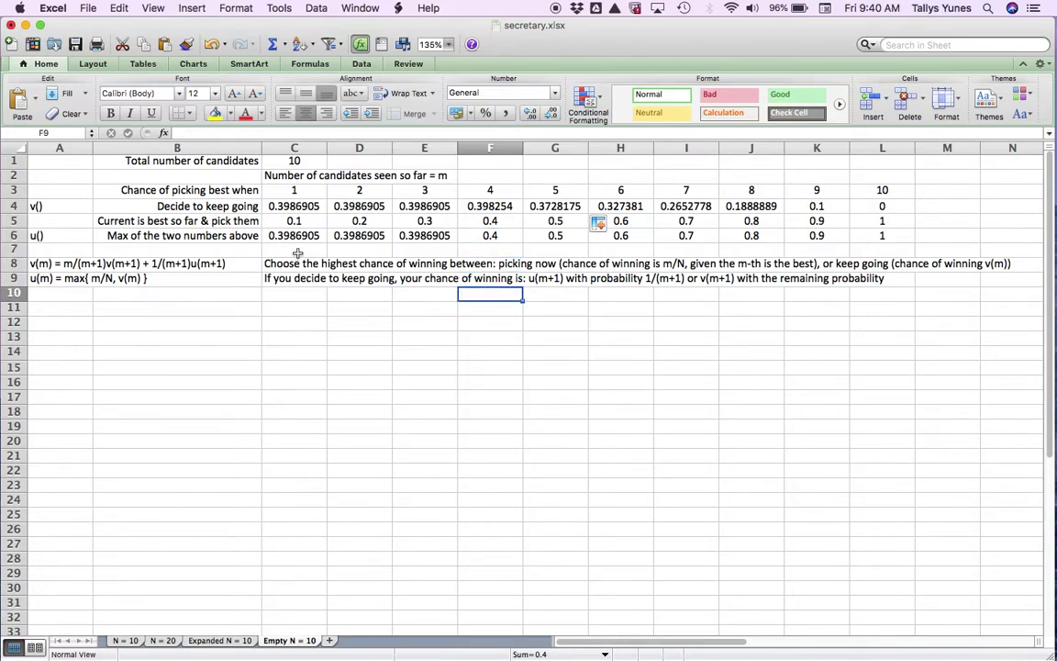
{"action": "key", "text": "Left"}
{"action": "key", "text": "Left"}
{"action": "key", "text": "Left"}
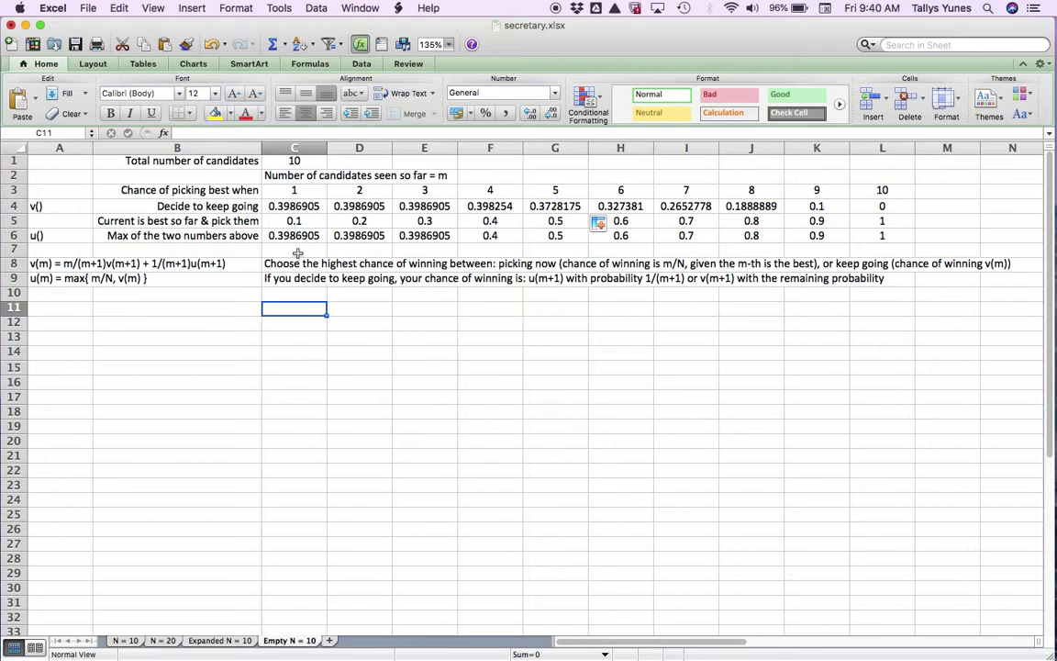
{"action": "type", "text": "="}
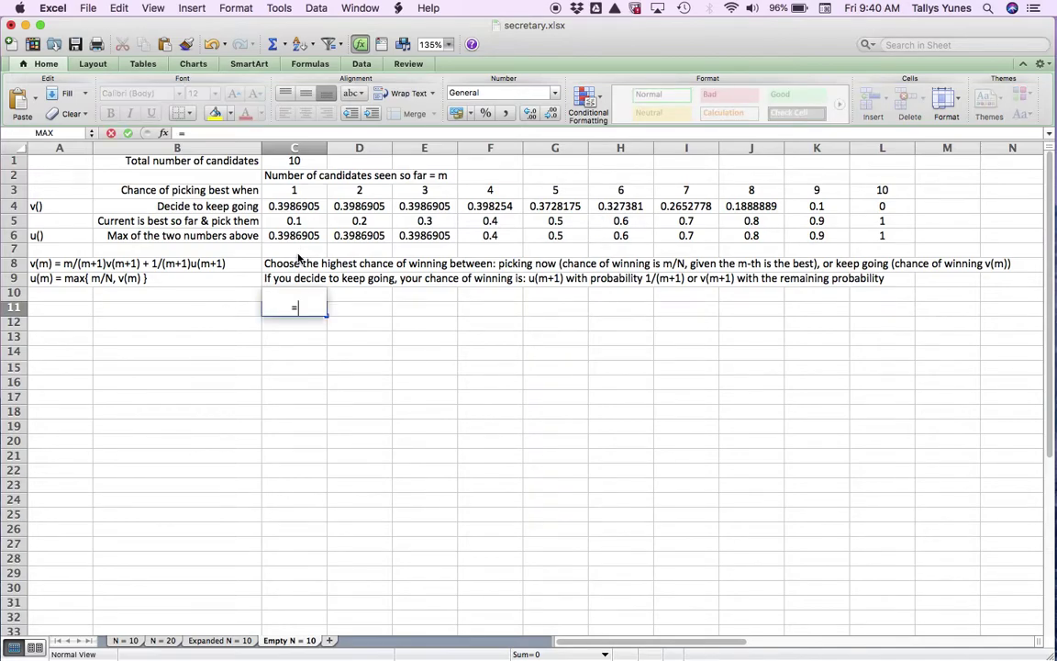
{"action": "type", "text": "20/exp(1)"}
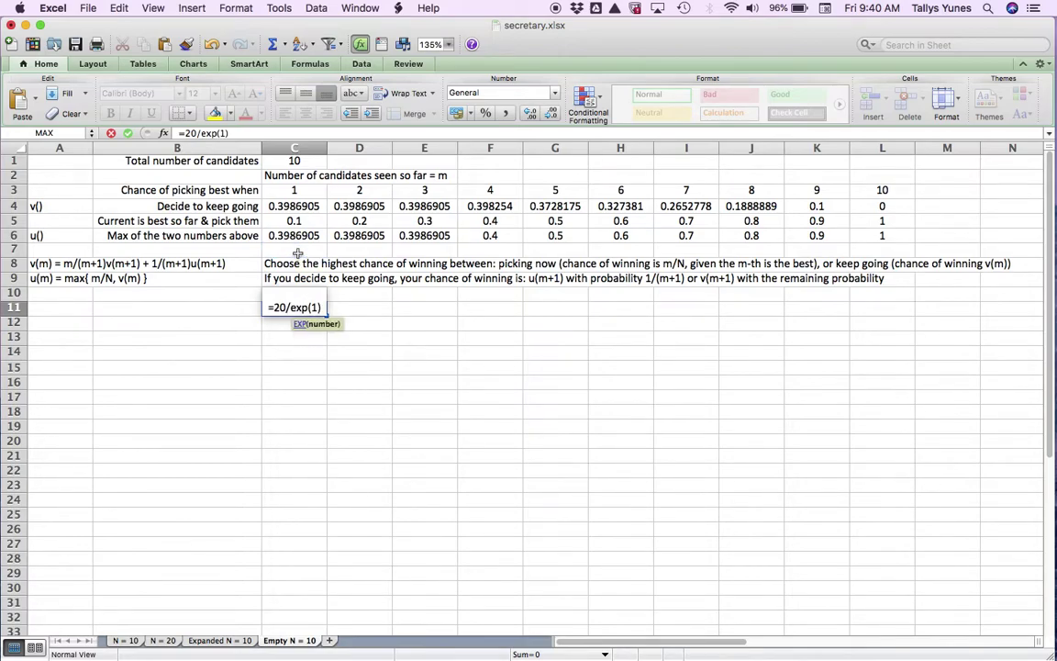
{"action": "key", "text": "Return"}
{"action": "key", "text": "Up"}
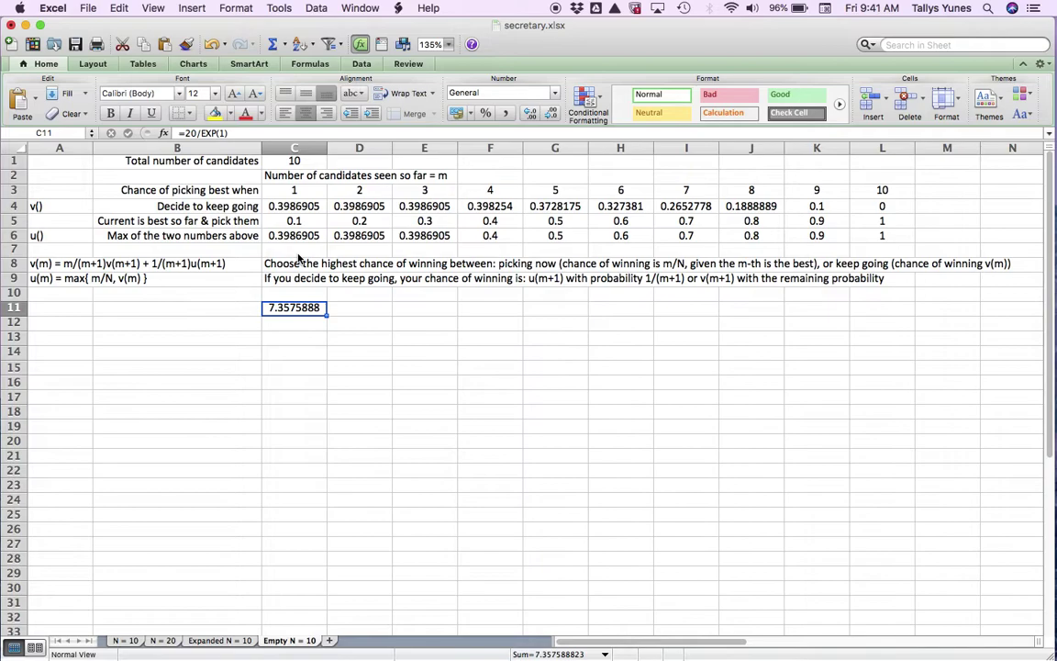
Enter =1/exp(1) in C12, giving 0.3678794, then return to A1
{"action": "key", "text": "Return"}
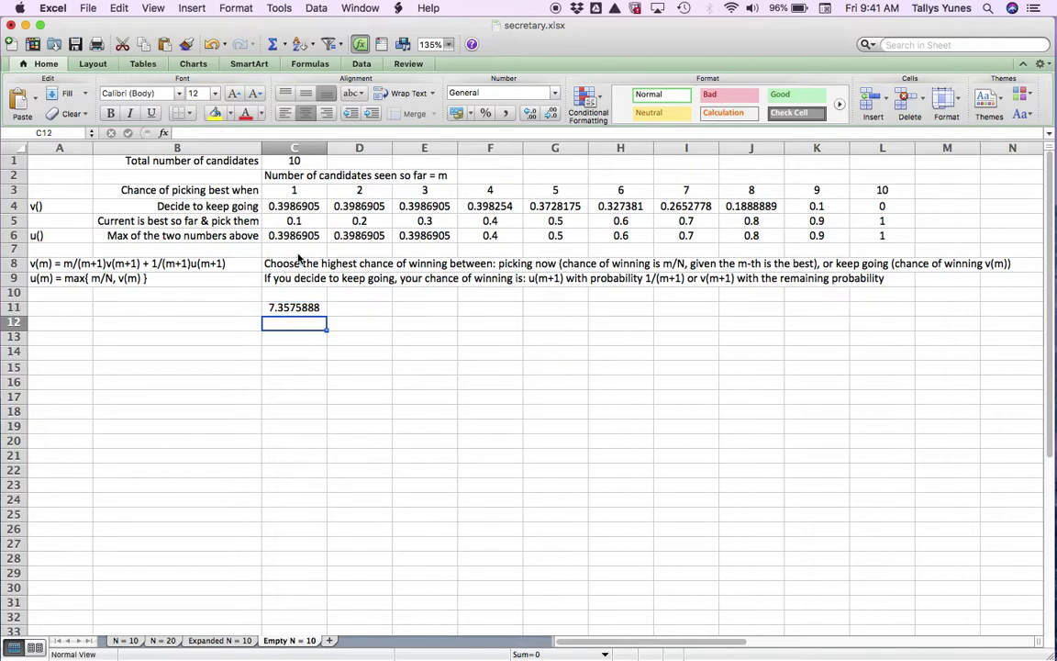
{"action": "type", "text": "=1/"}
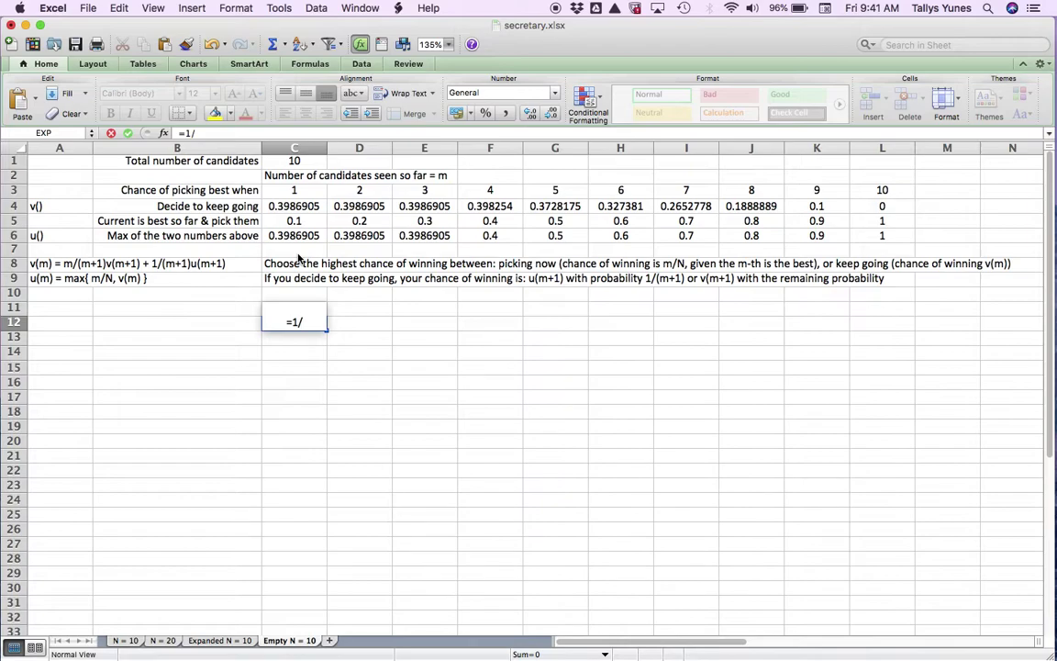
{"action": "type", "text": "exp(1)"}
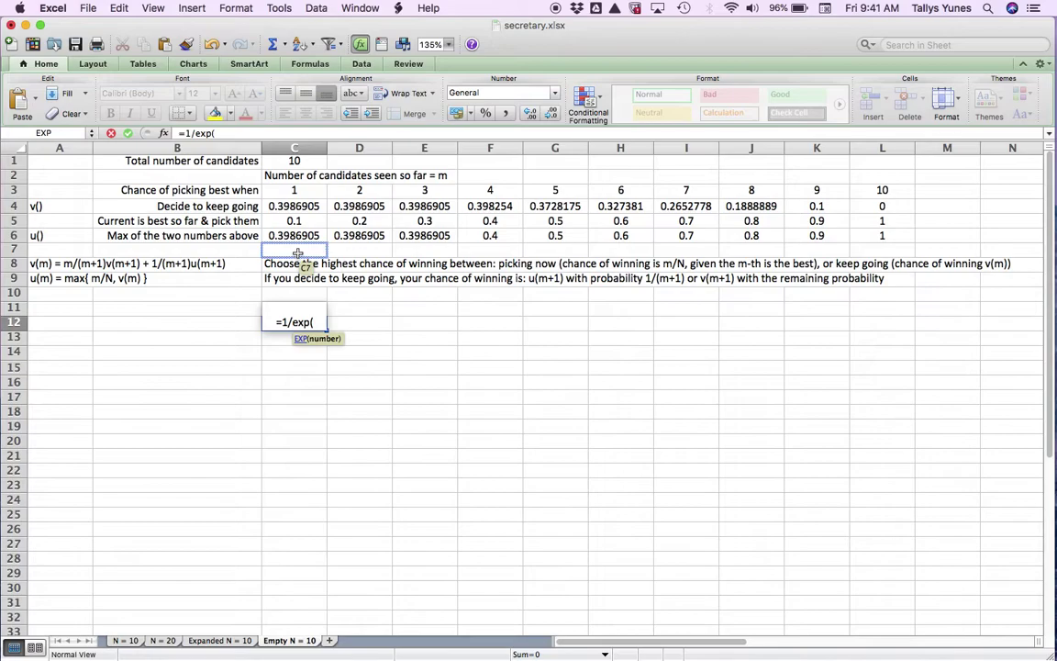
{"action": "key", "text": "Return"}
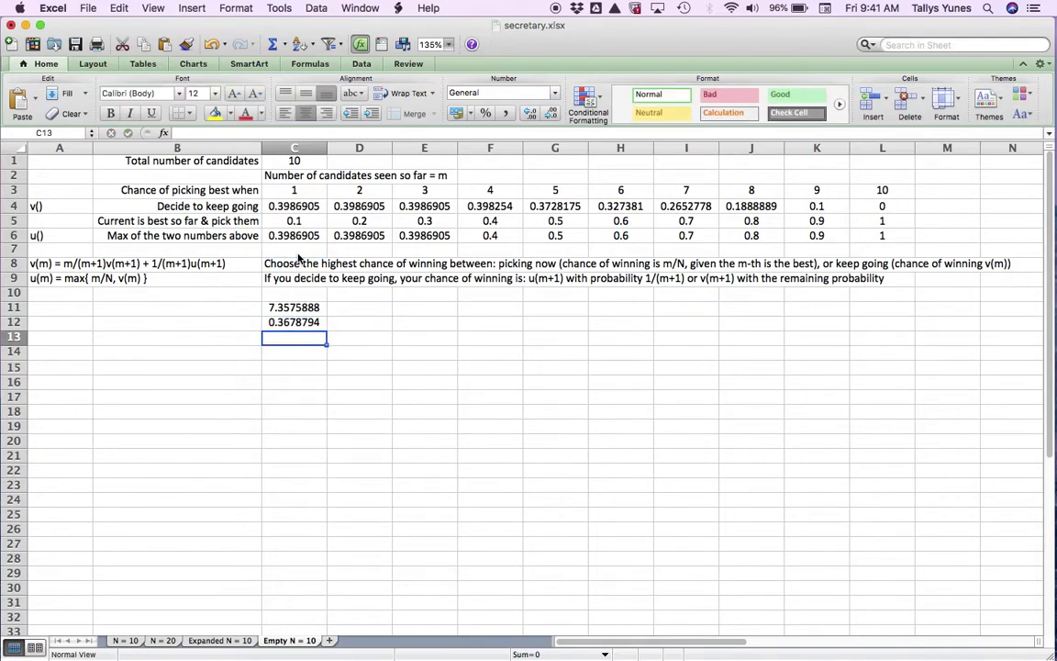
{"action": "key", "text": "Up"}
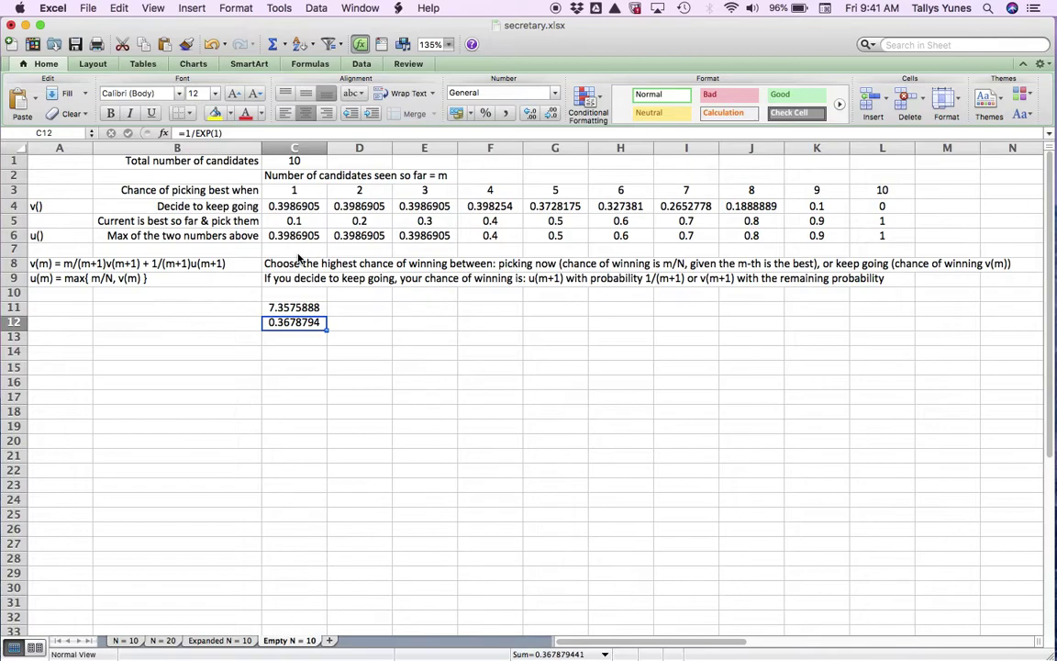
{"action": "left_click", "coordinate": [68, 161]}
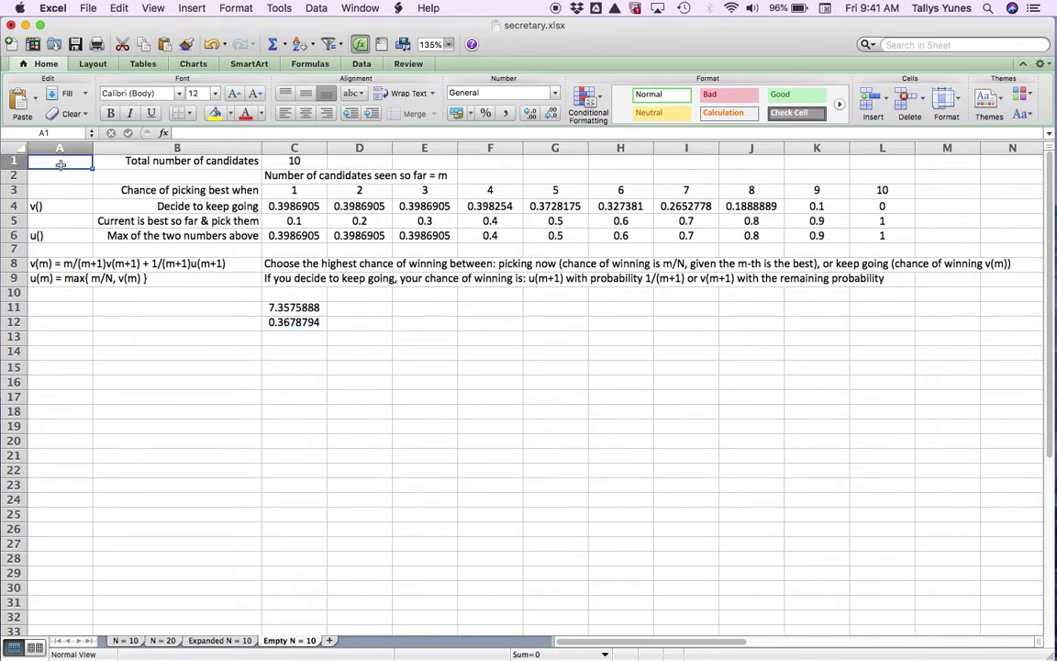